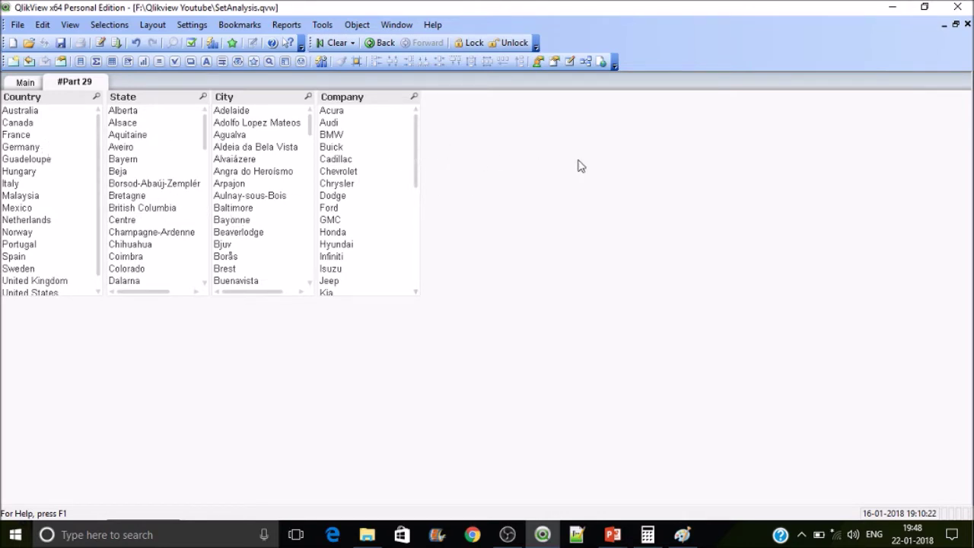
- Create a new straight table chart on the #Part 29 sheet with Country as its dimension
right_click(475, 153)
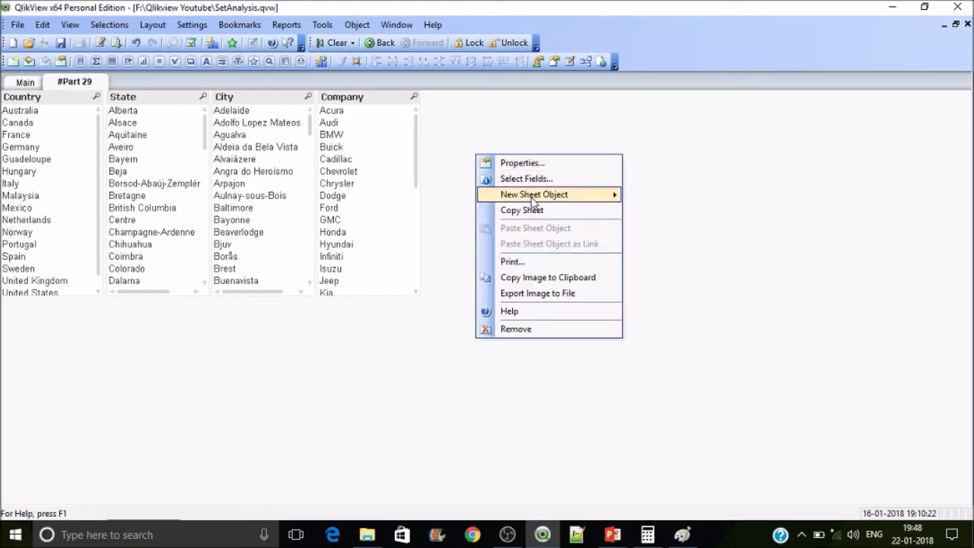
mouse_move(534, 195)
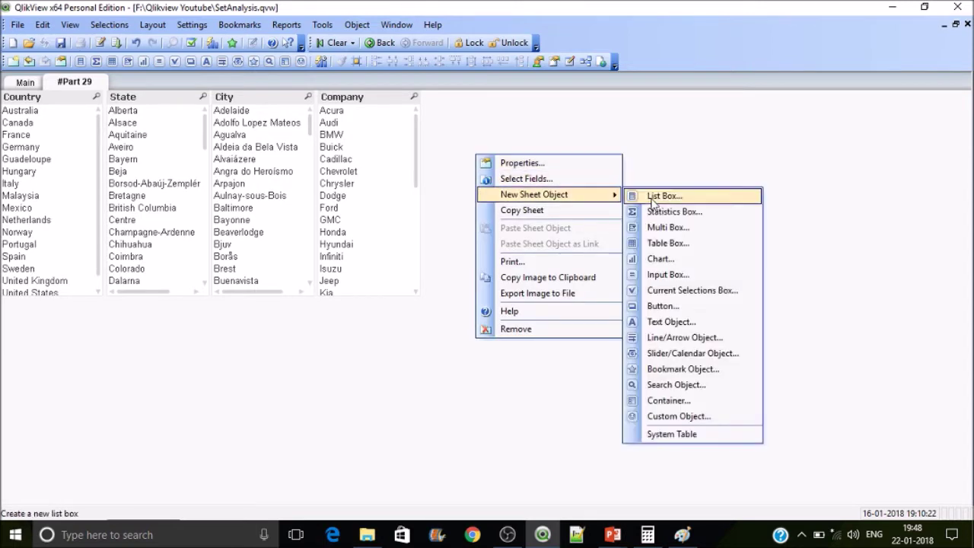
click(659, 260)
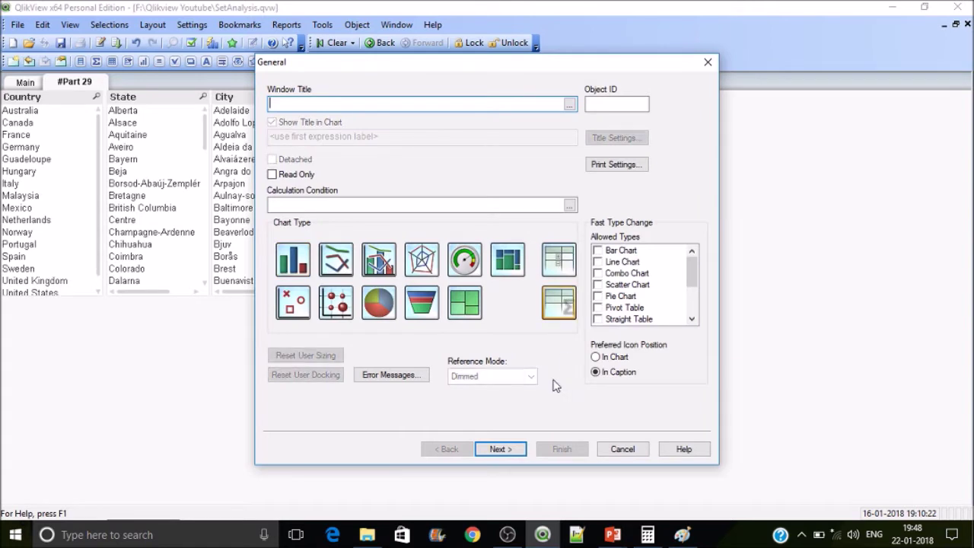
click(500, 448)
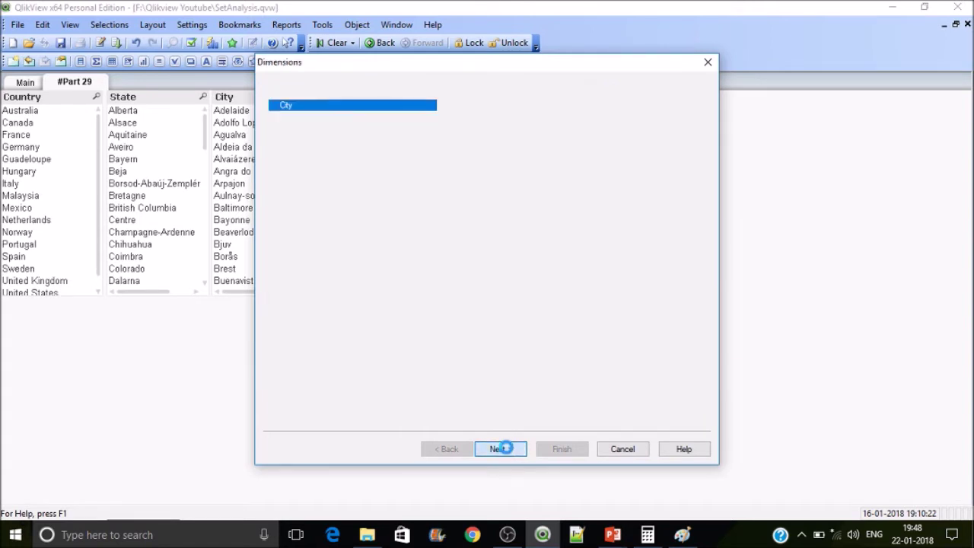
click(304, 128)
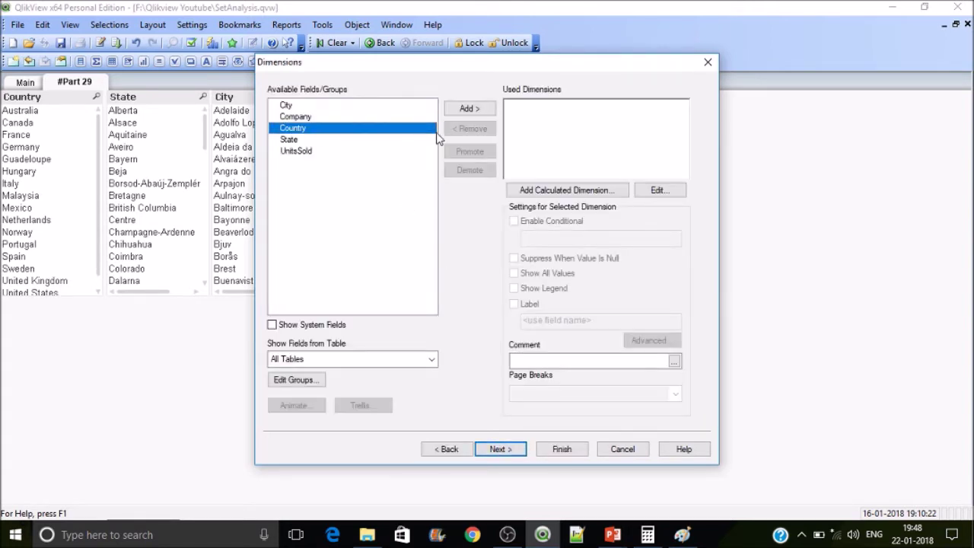
click(466, 108)
- Add the expression Sum(UnitsSold) to the new chart
click(500, 449)
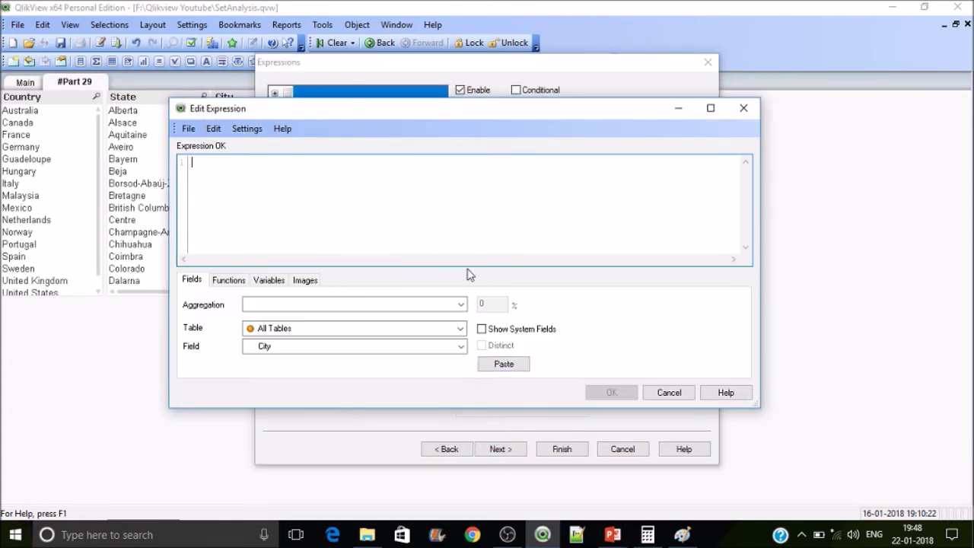
text(Sum()
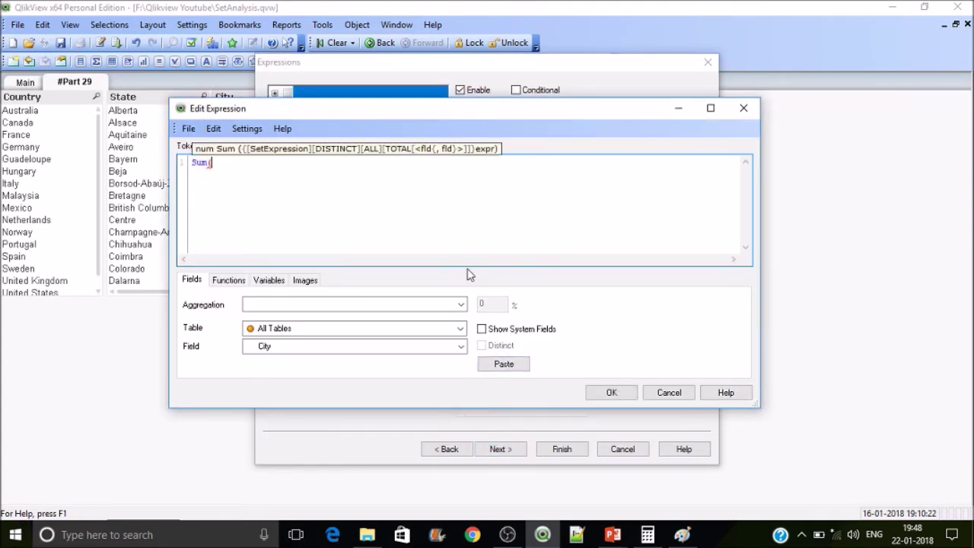
text(un)
key(Return)
click(599, 394)
- Label the Sum(UnitsSold) expression #Units and finish creating the chart
click(541, 139)
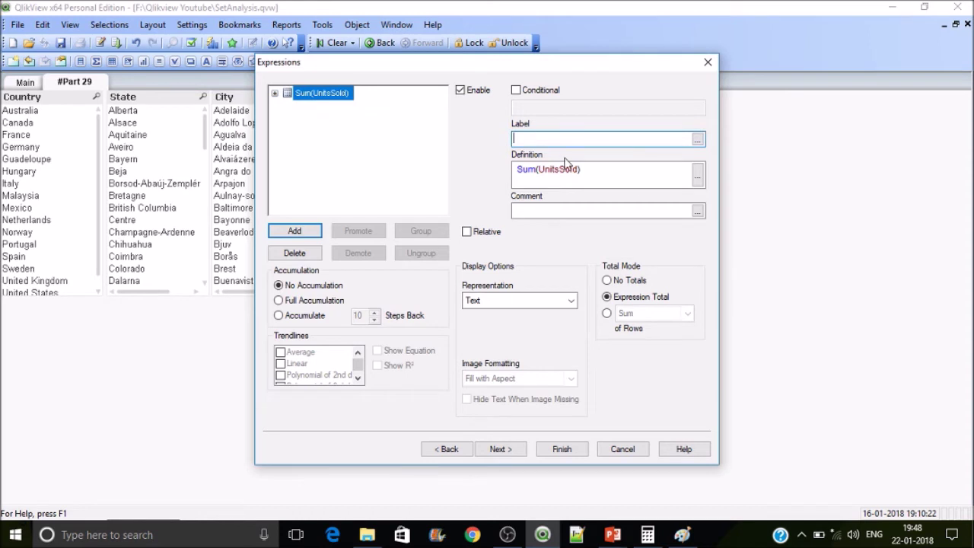
text(#)
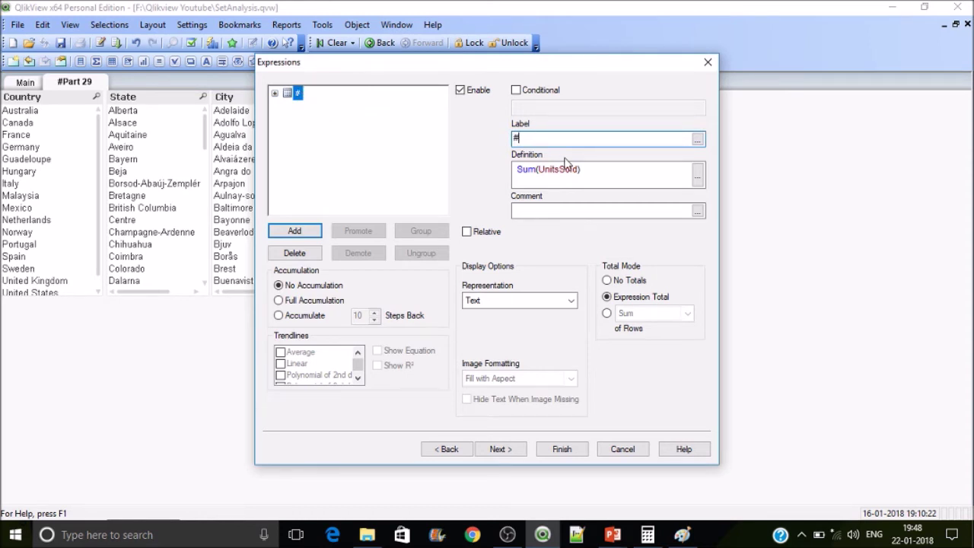
text(Units)
click(567, 449)
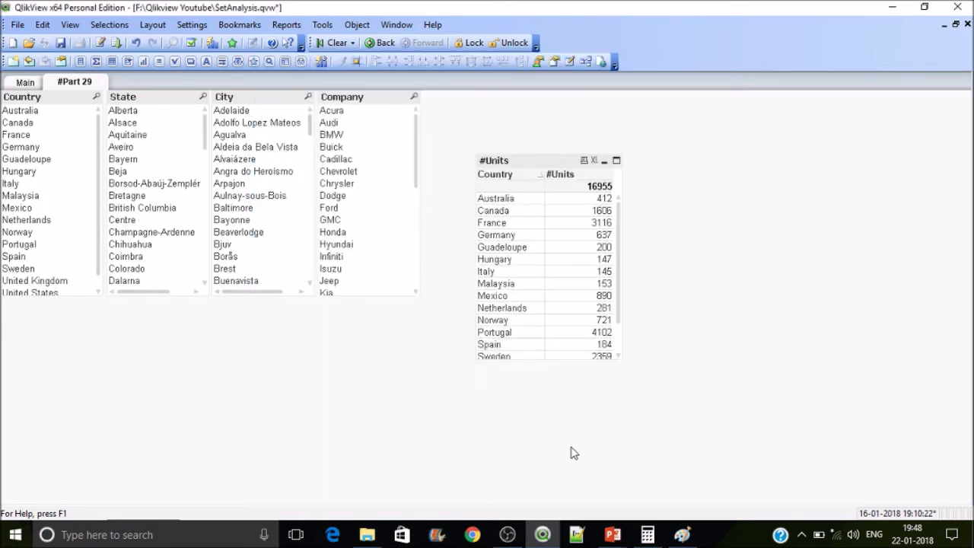
- Set the total mode of the table's #Units expression to No Totals
right_click(591, 184)
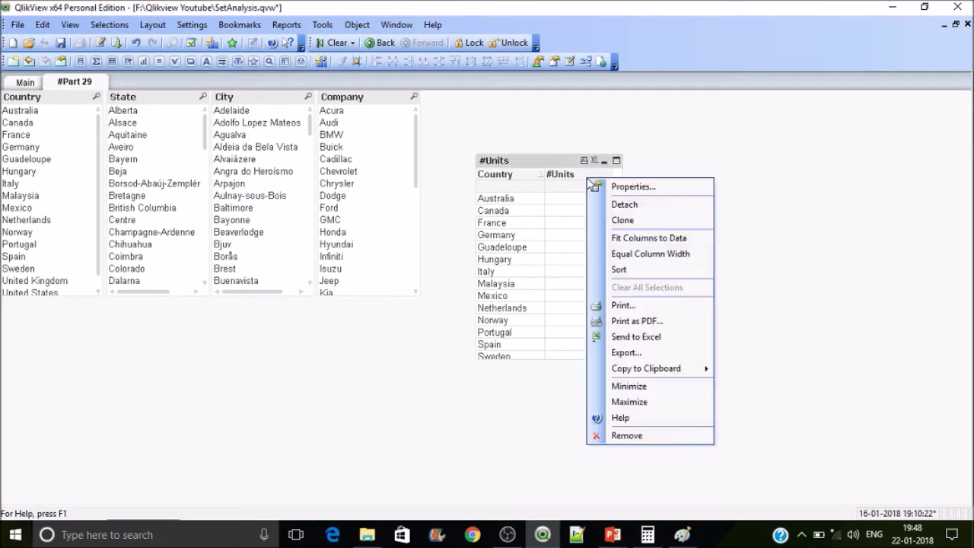
click(605, 187)
click(606, 295)
click(513, 450)
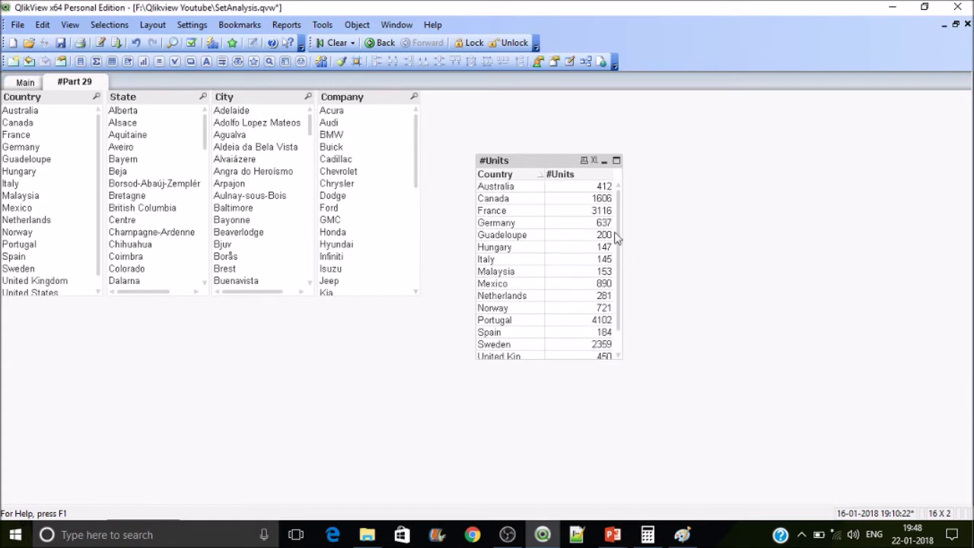
- Move the #Units table farther from the list boxes and lengthen it to fit all country rows
drag(545, 160, 620, 137)
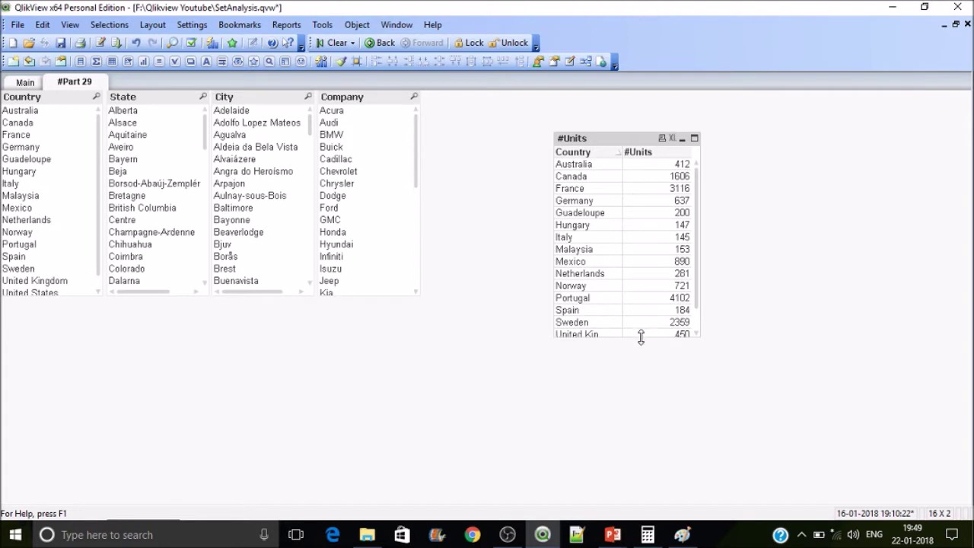
drag(640, 337, 645, 355)
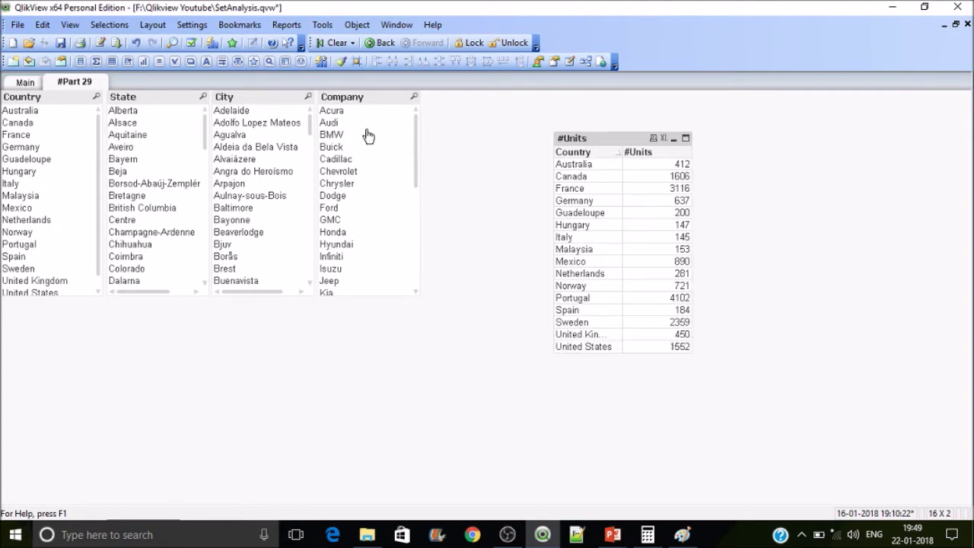
- Sort the table first by #Units in descending numeric value, without text sorting, and save the document
right_click(632, 161)
click(637, 165)
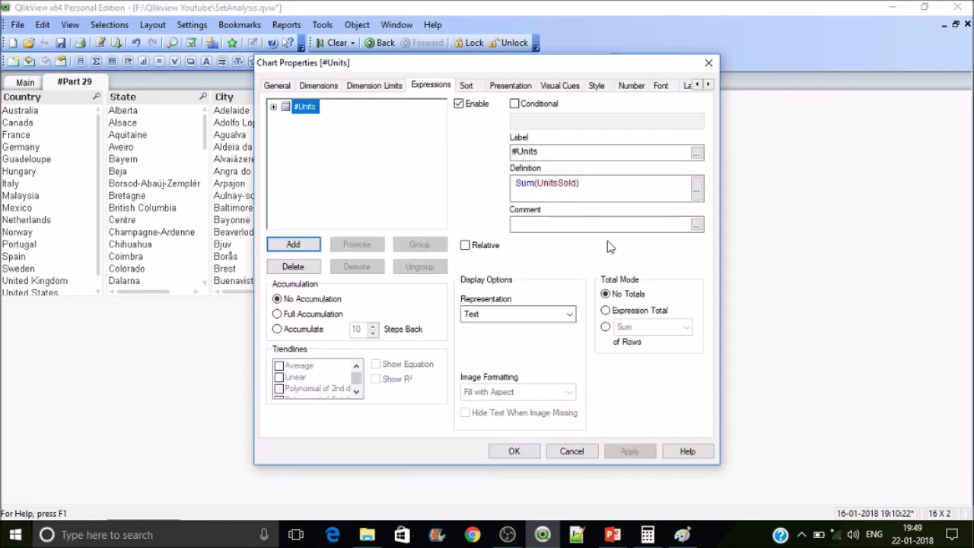
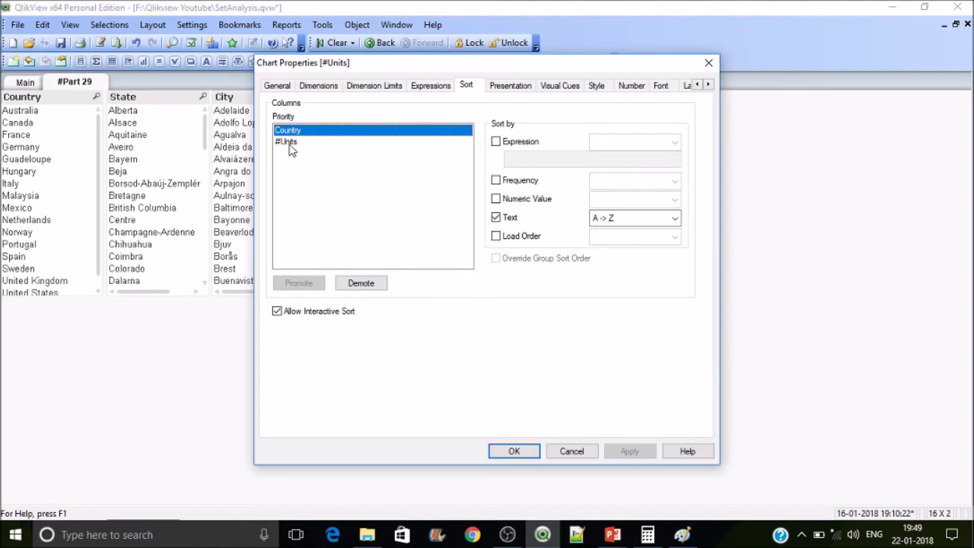
click(289, 143)
click(306, 284)
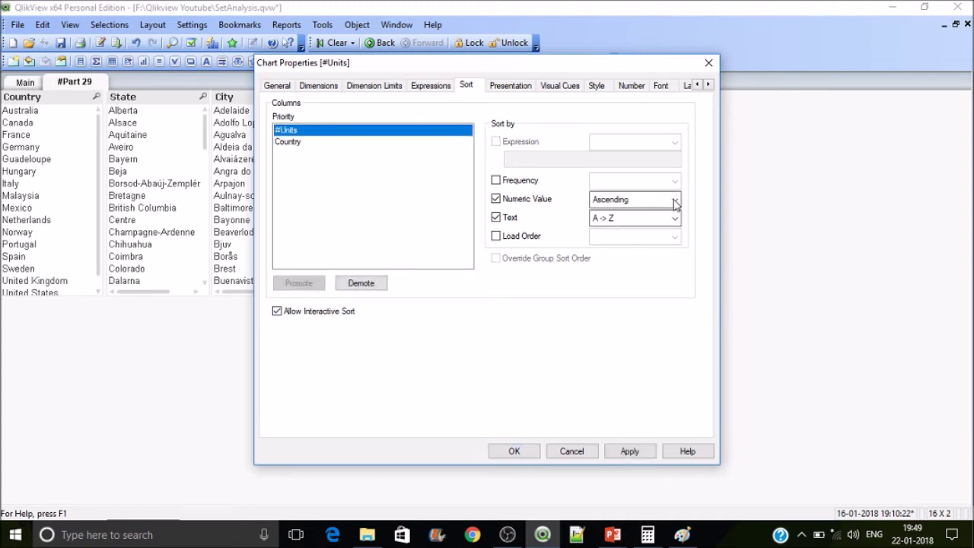
click(495, 217)
click(671, 199)
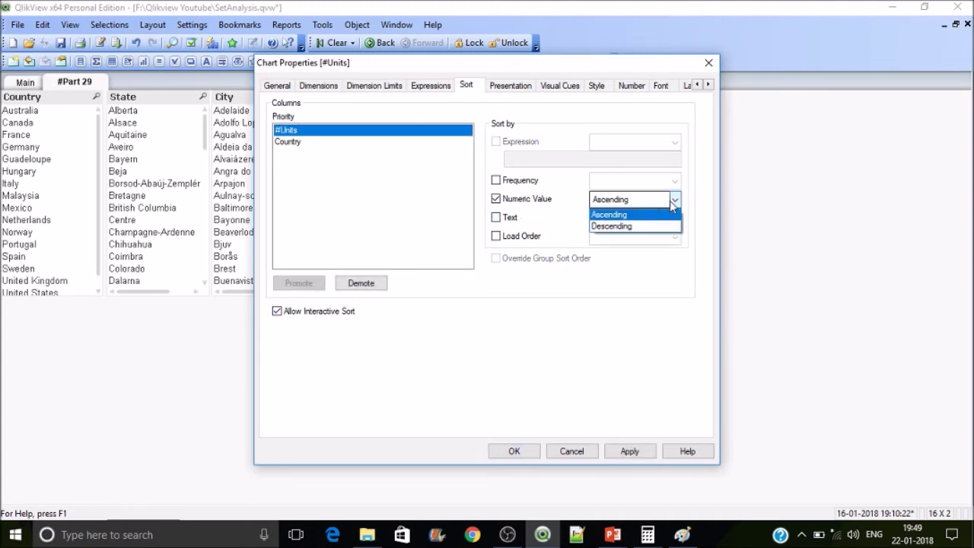
click(636, 227)
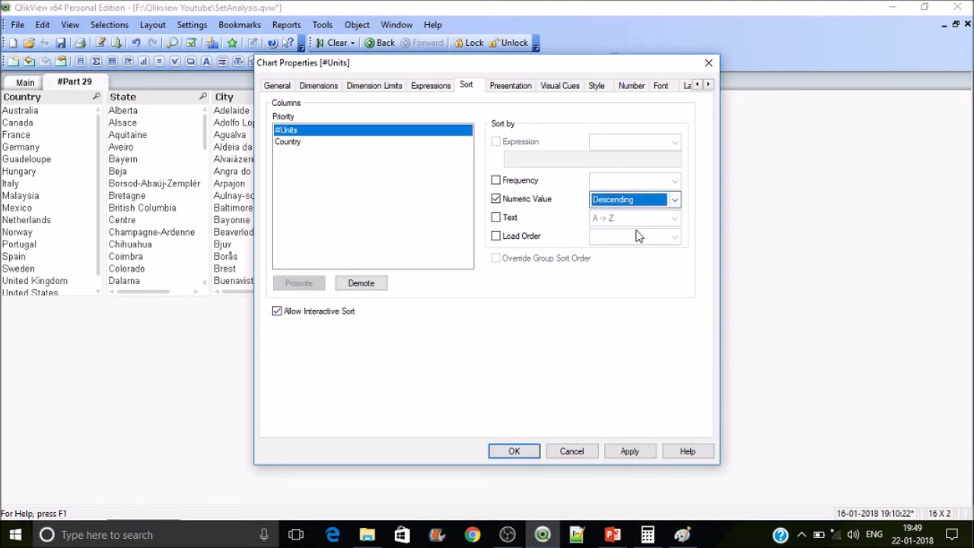
click(630, 452)
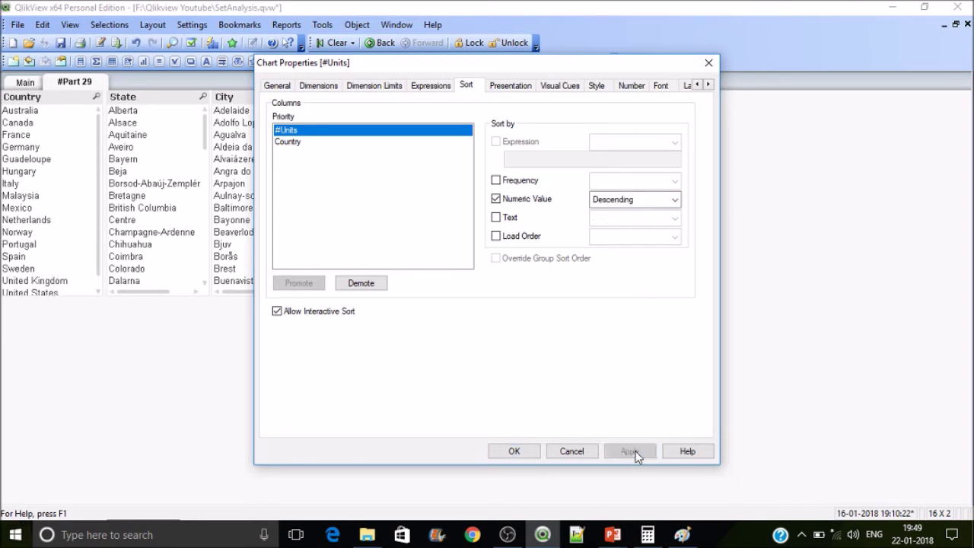
click(512, 451)
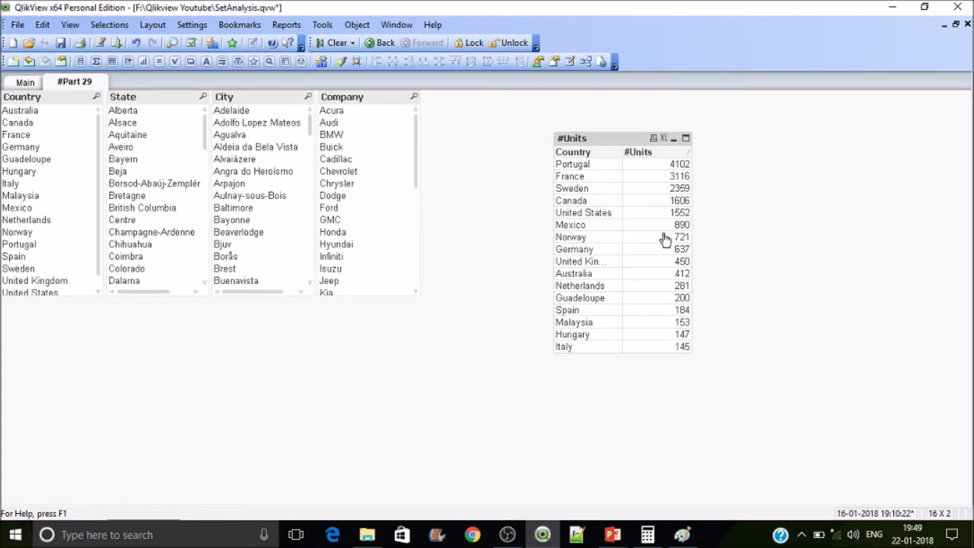
key(ctrl+s)
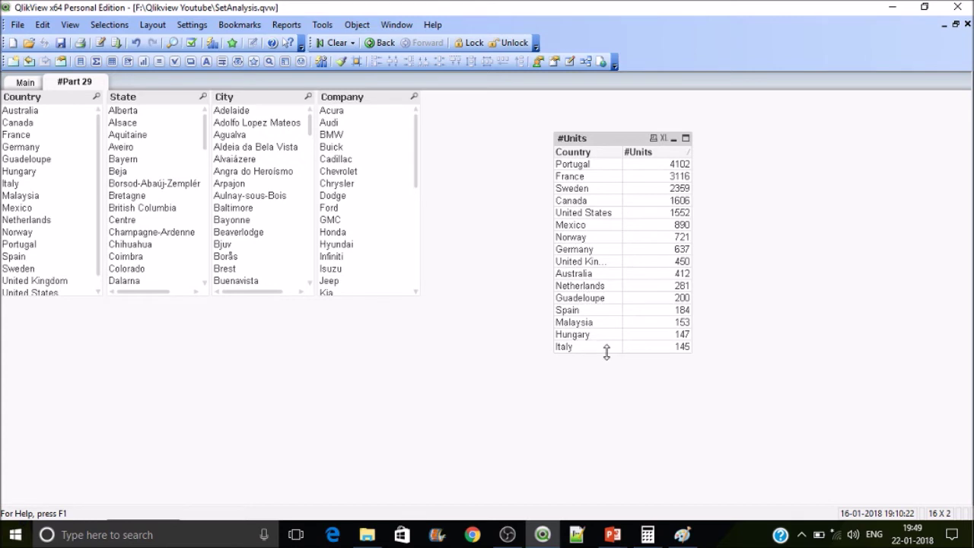
- Edit the #Units expression, inserting an empty set expression {<>} before UnitsSold inside the Sum function
mouse_move(624, 537)
right_click(669, 186)
click(680, 191)
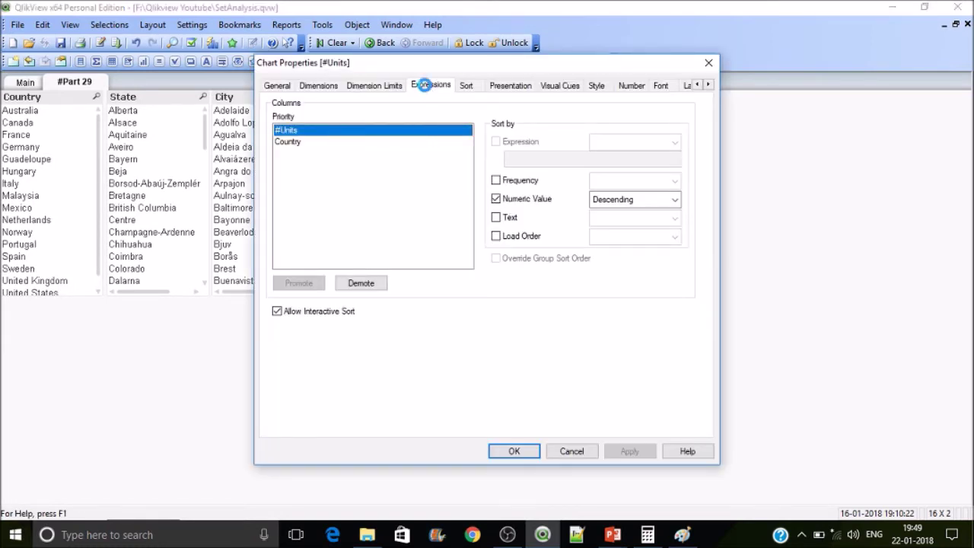
click(428, 88)
click(539, 182)
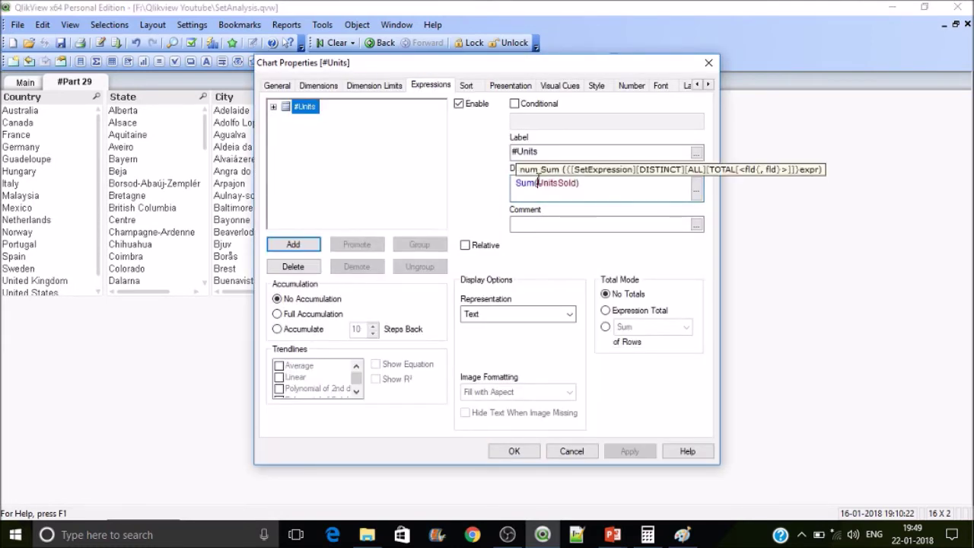
click(696, 190)
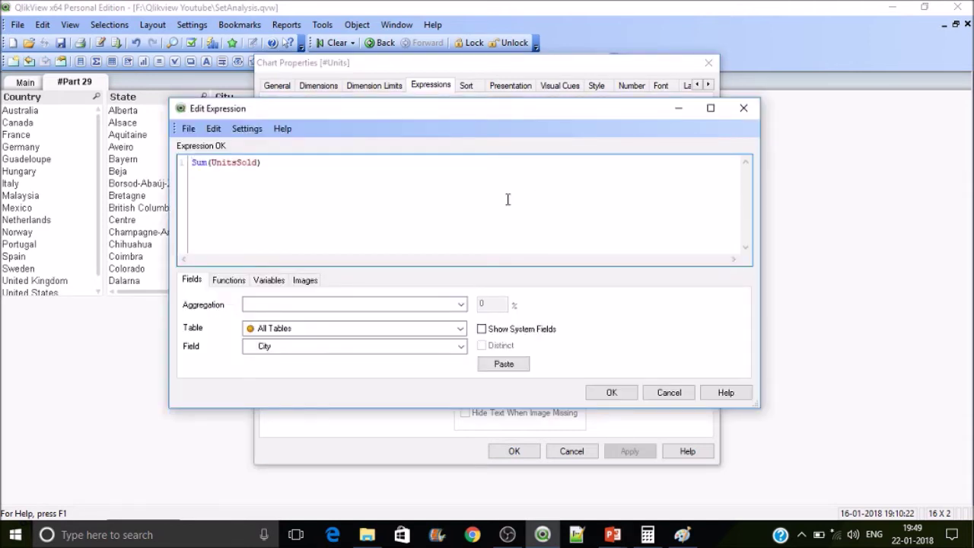
click(212, 164)
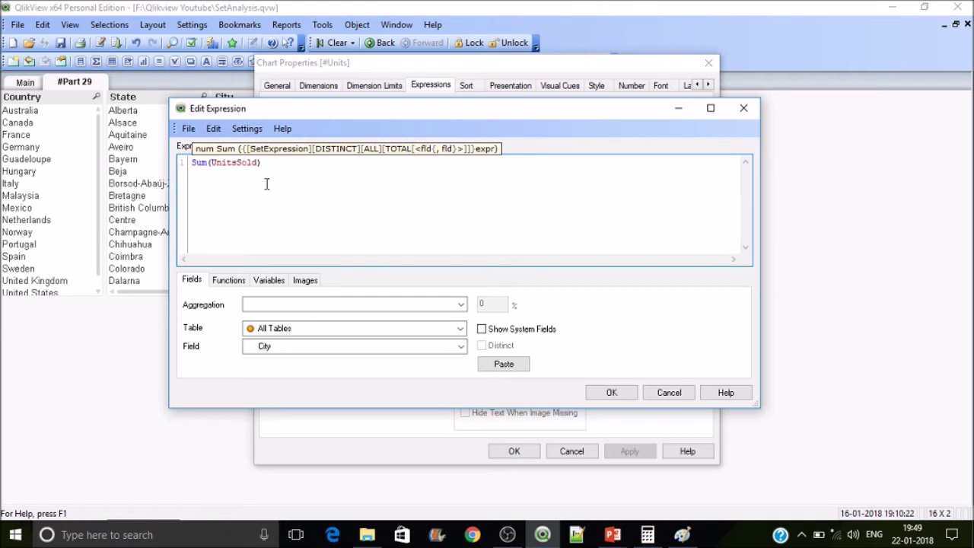
text({)
key(BackSpace)
text({})
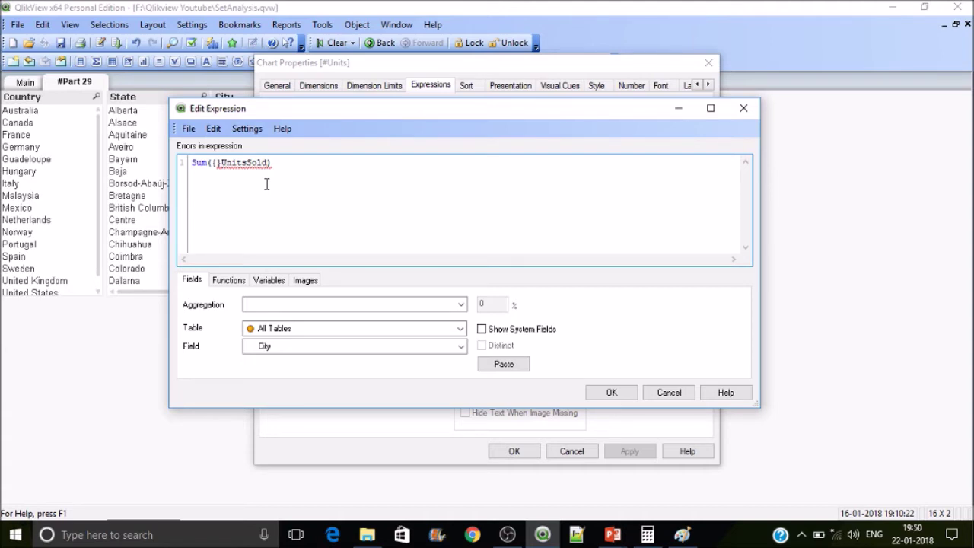
text(<)
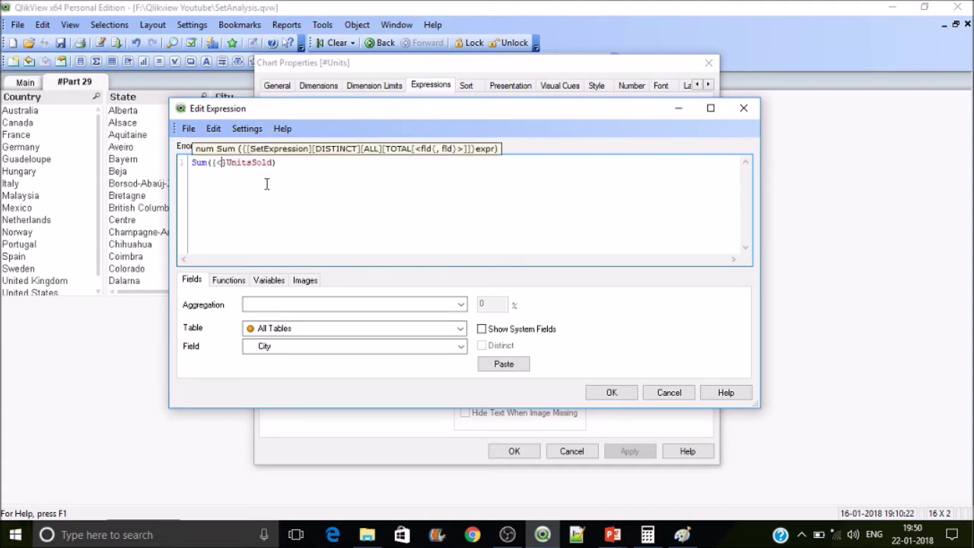
text(>)
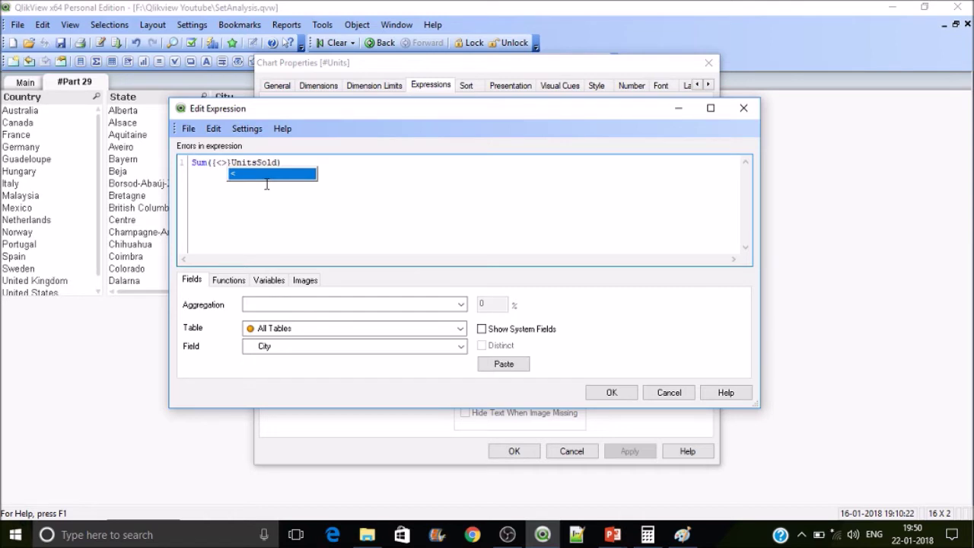
key(Escape)
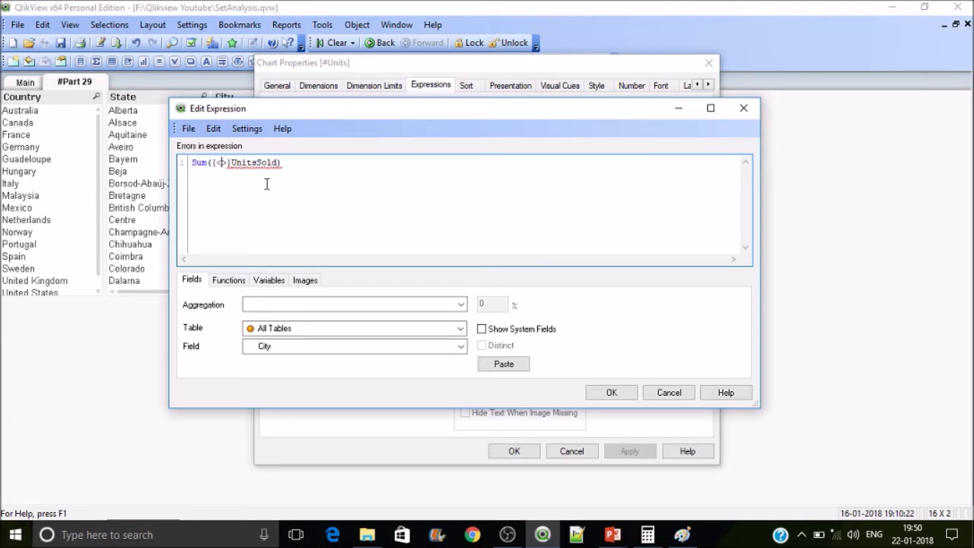
- Fill the set modifier with Country={'France'} and accept the expression Sum({<Country={'France'}>}UnitsSold)
text(Cou)
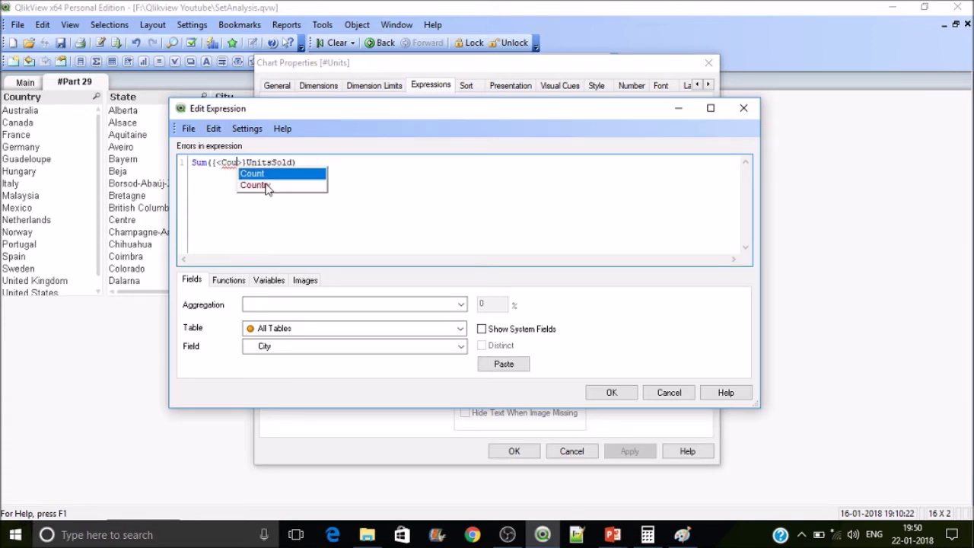
double_click(254, 185)
text(=)
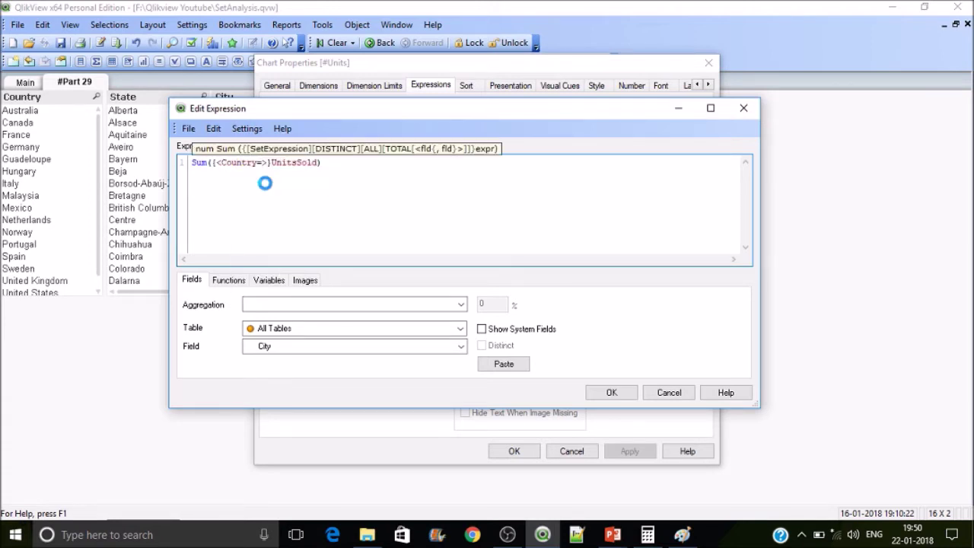
text({})
text('')
text(Fra)
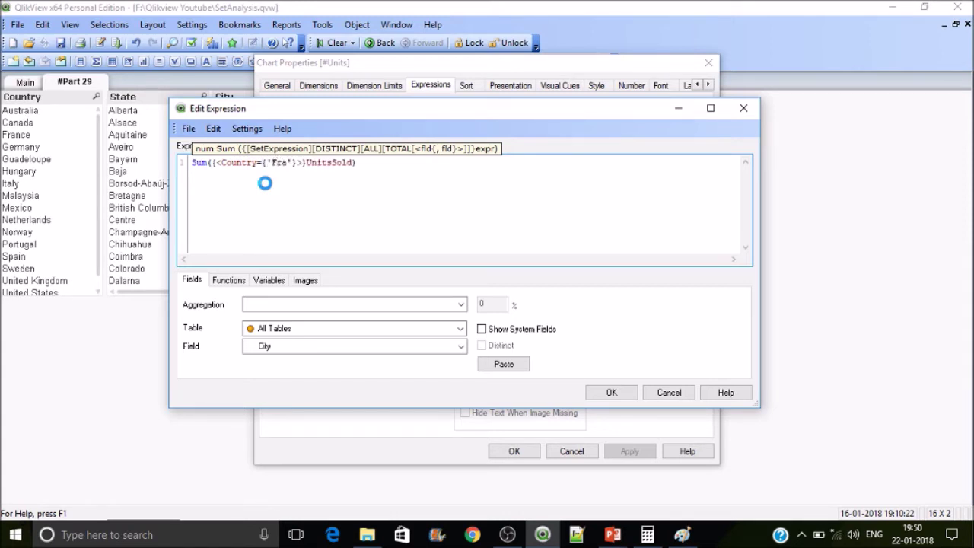
text(nce)
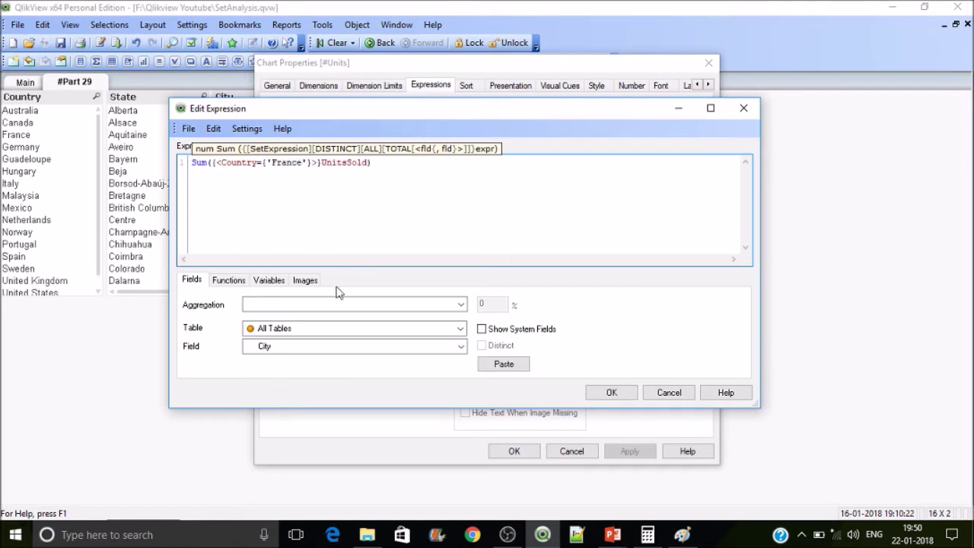
click(611, 393)
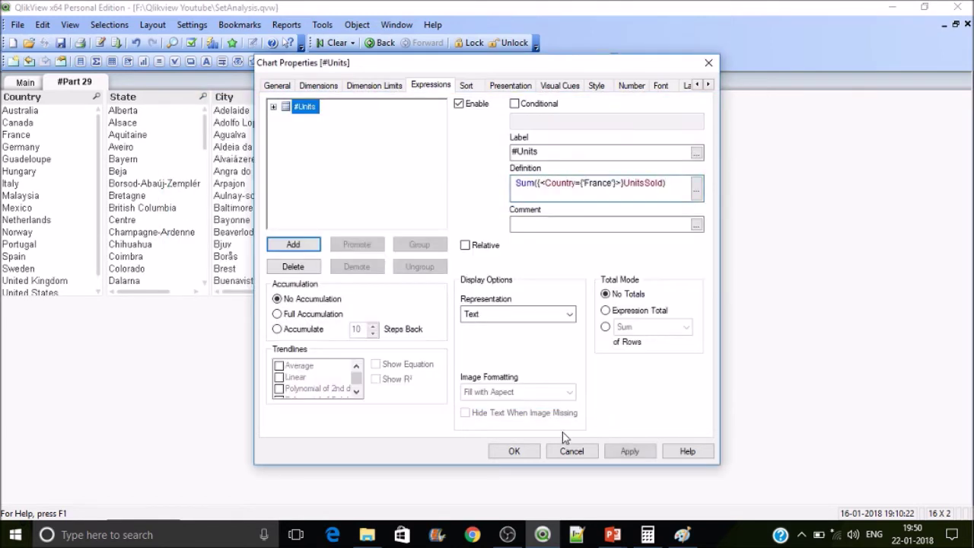
- Confirm the chart properties and test the France restriction by trying other countries in the Country list box, ending with Netherlands
click(515, 451)
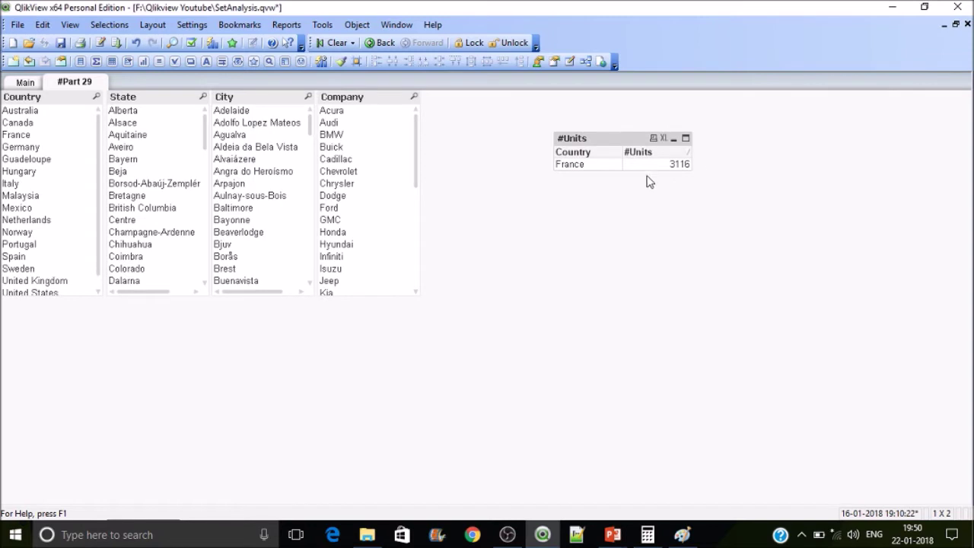
click(5, 149)
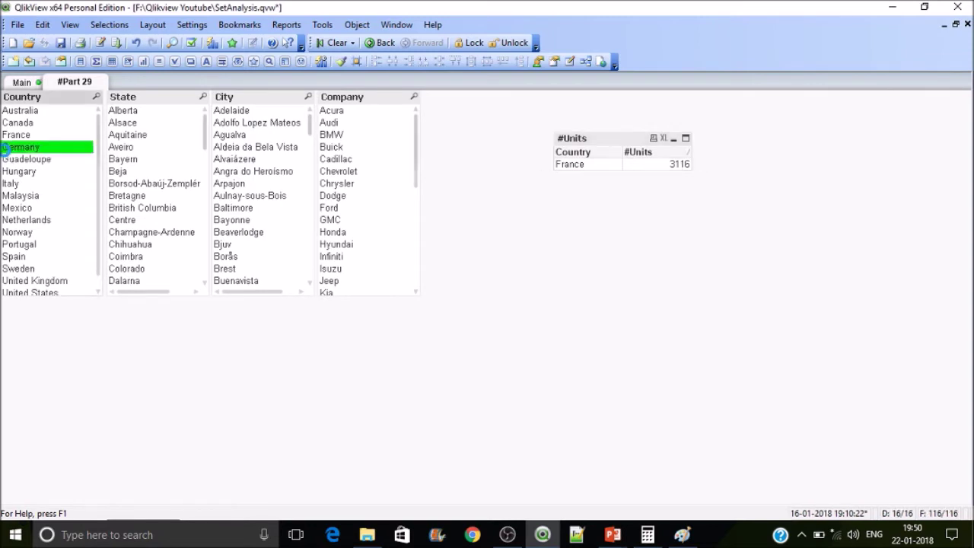
click(23, 195)
click(25, 220)
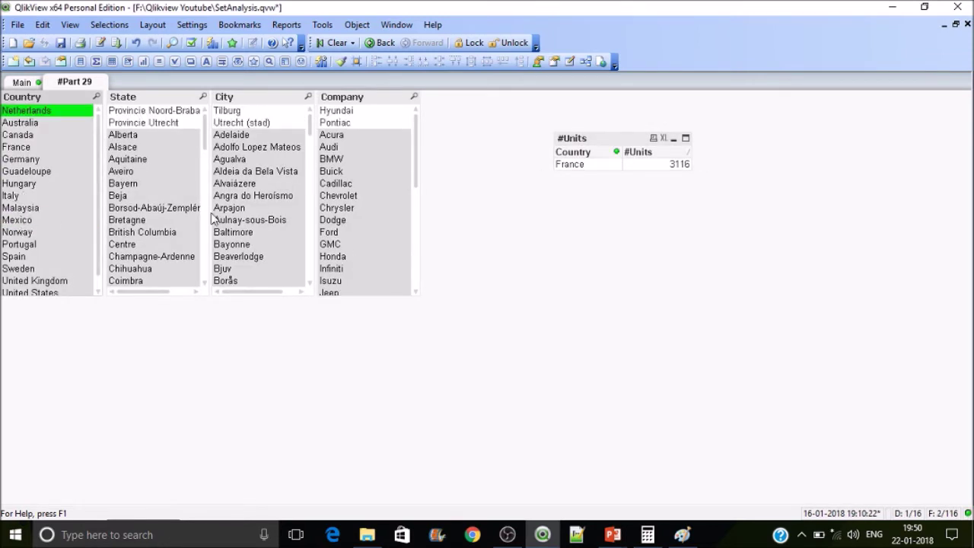
- Change the #Units expression to Sum({<Country+={'France'}>}UnitsSold) so France is added to the selected countries, and accept the chart properties
right_click(629, 157)
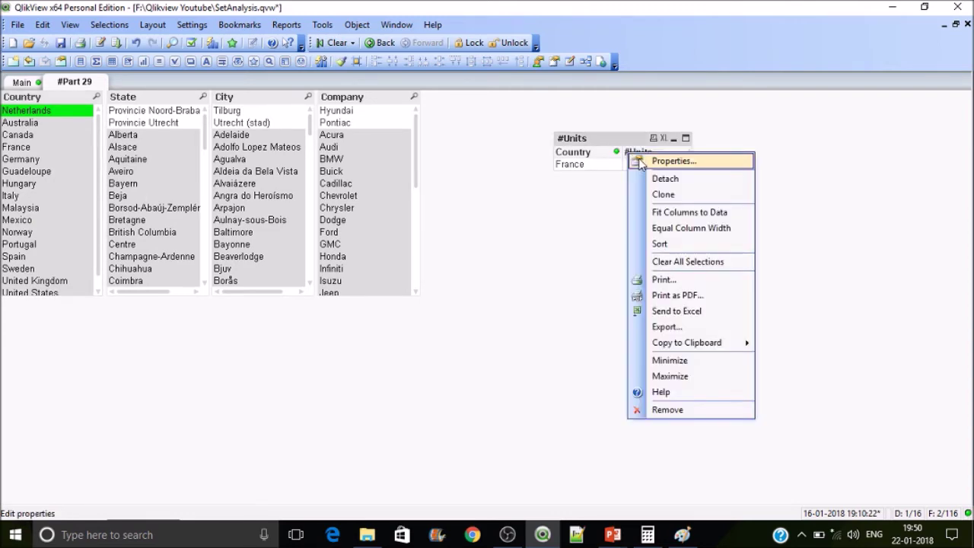
click(639, 160)
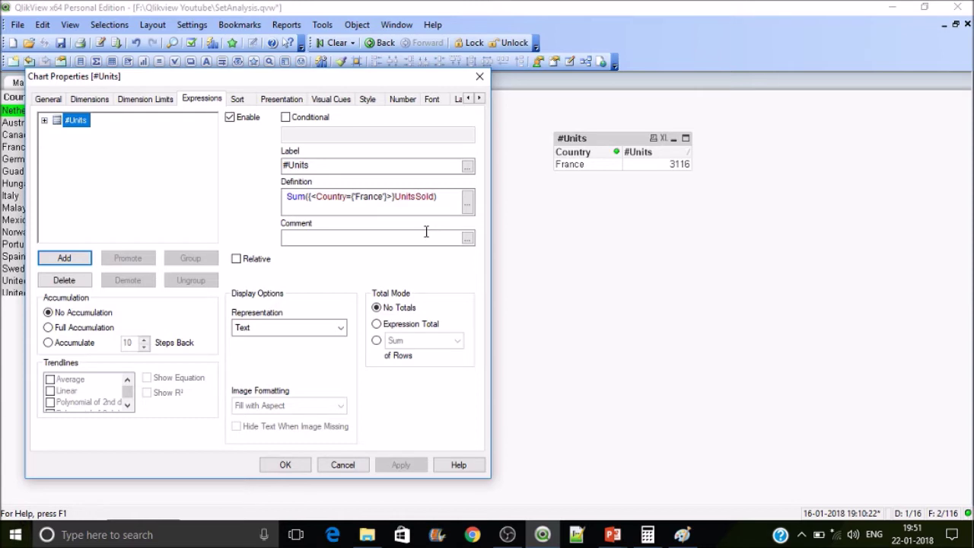
click(349, 200)
text(+)
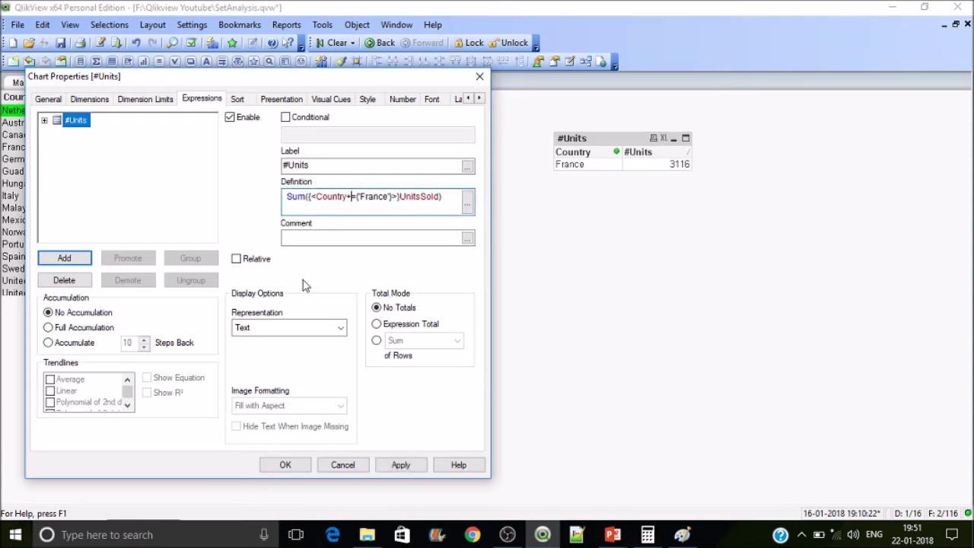
click(467, 202)
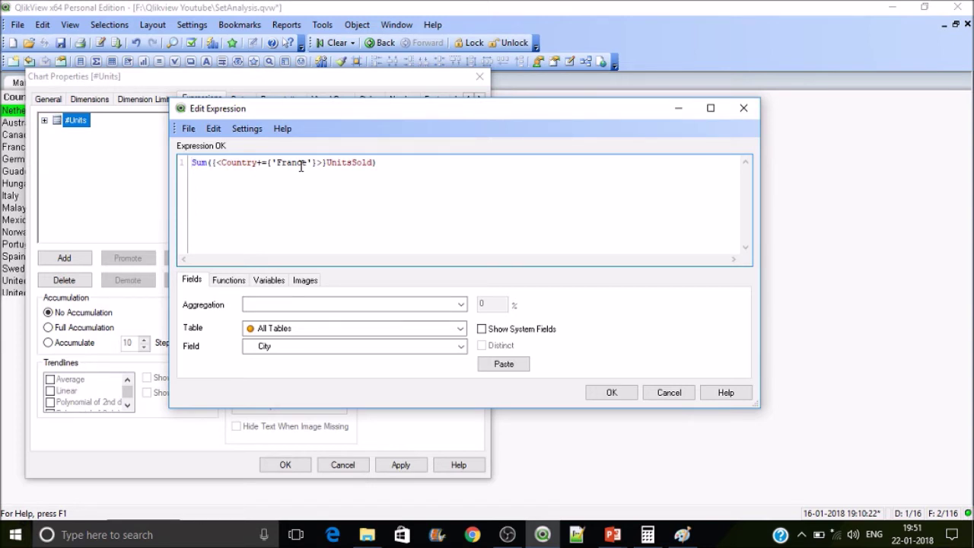
click(633, 391)
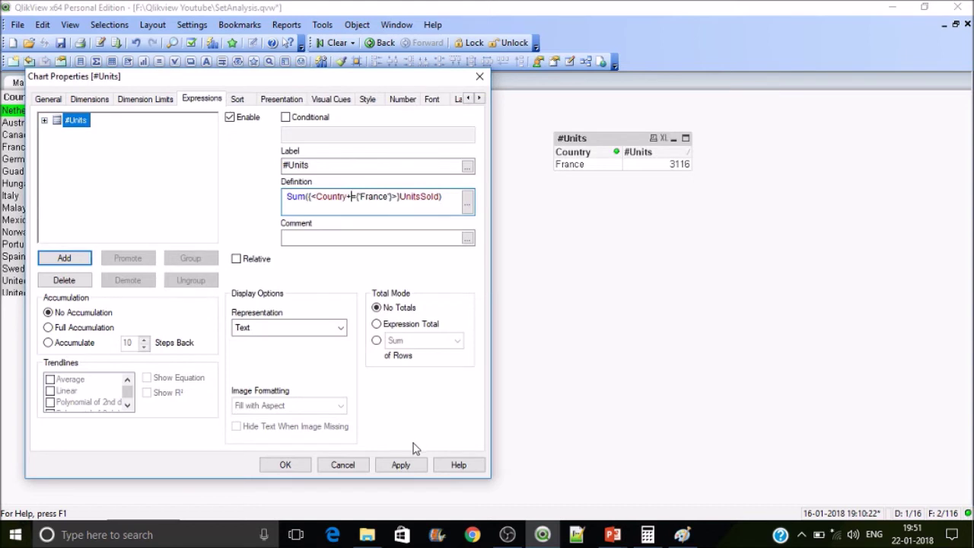
click(403, 463)
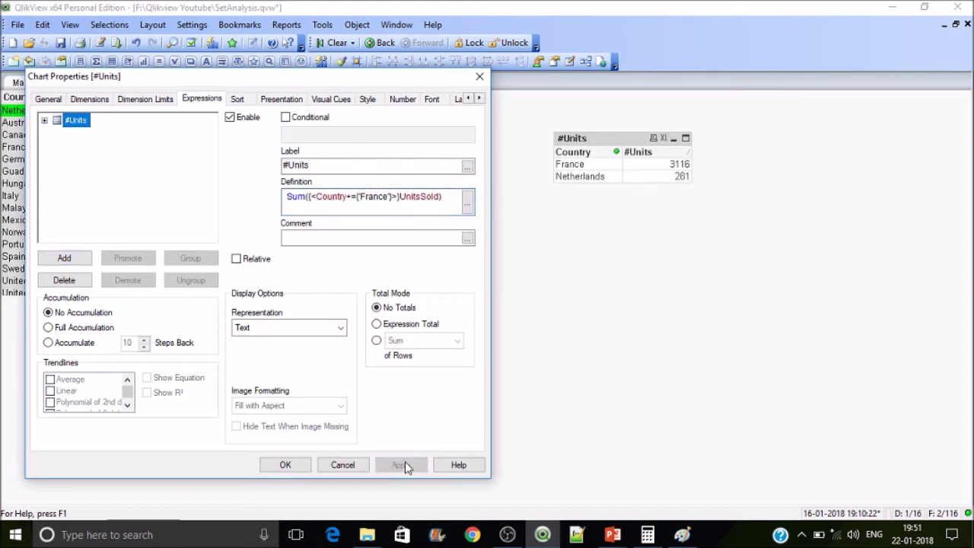
click(285, 464)
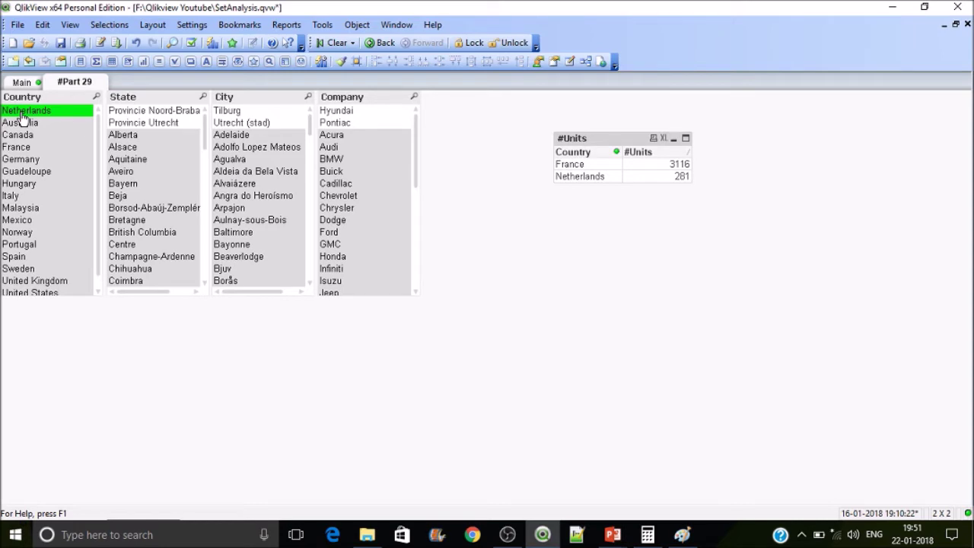
- Examine the definition of the #Units expression in the chart properties and close them
right_click(575, 169)
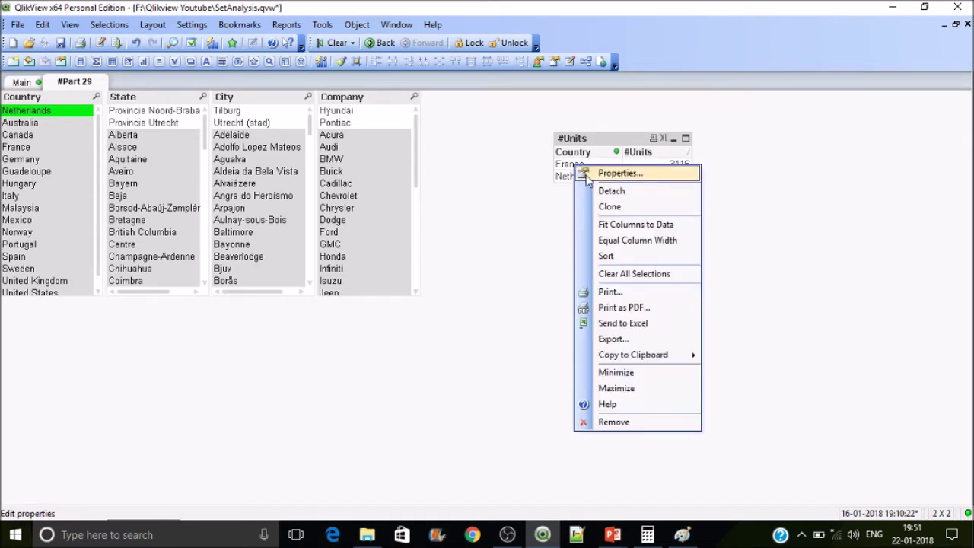
click(579, 175)
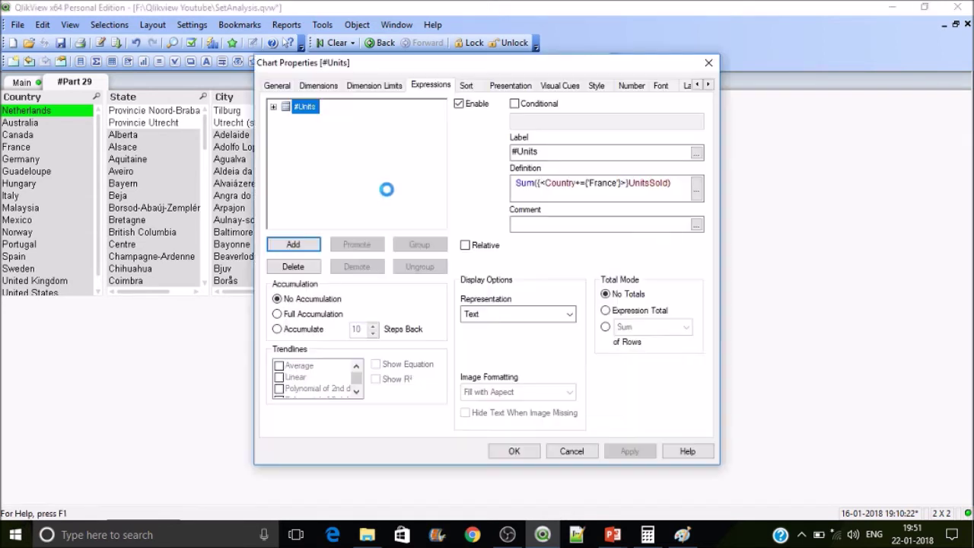
click(600, 184)
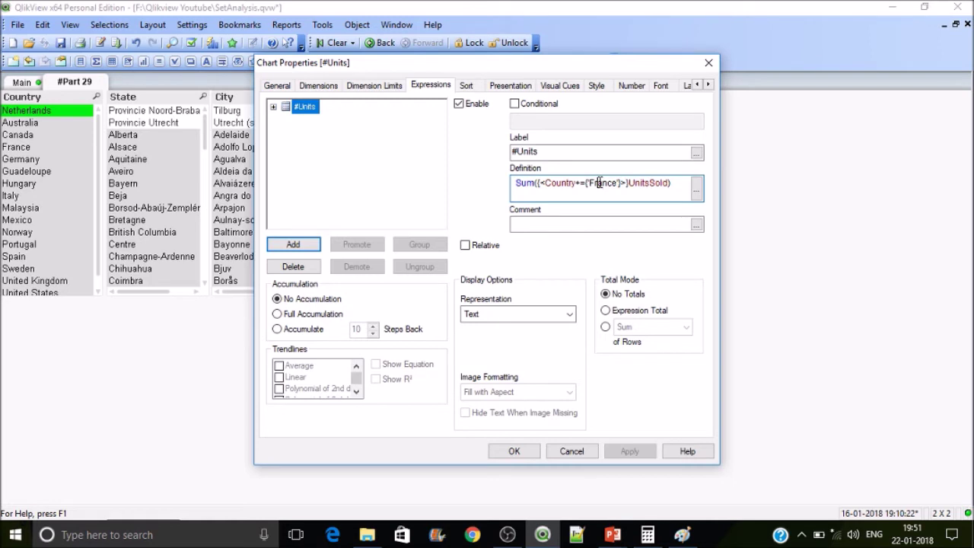
click(708, 66)
- Test the += modifier by selecting Australia and then Canada in the Country list box
click(28, 126)
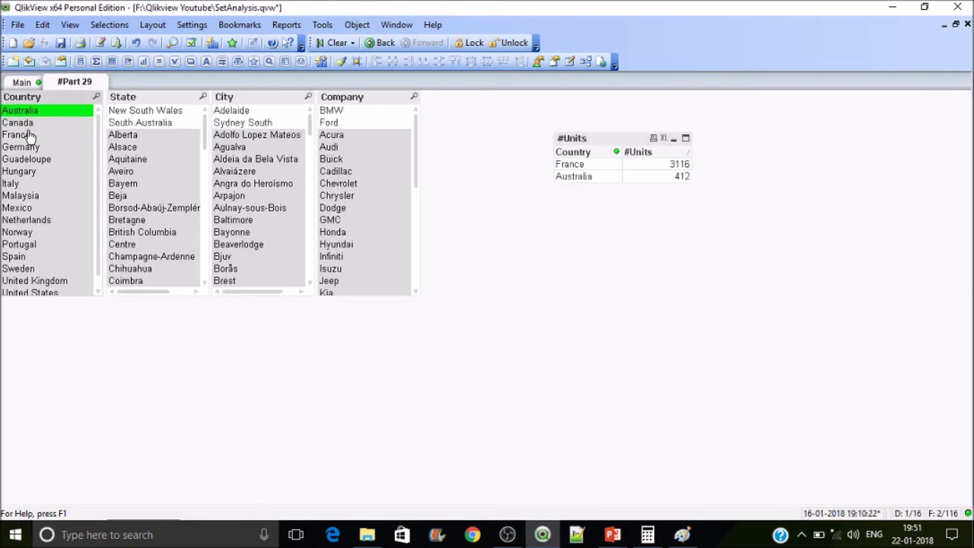
click(29, 123)
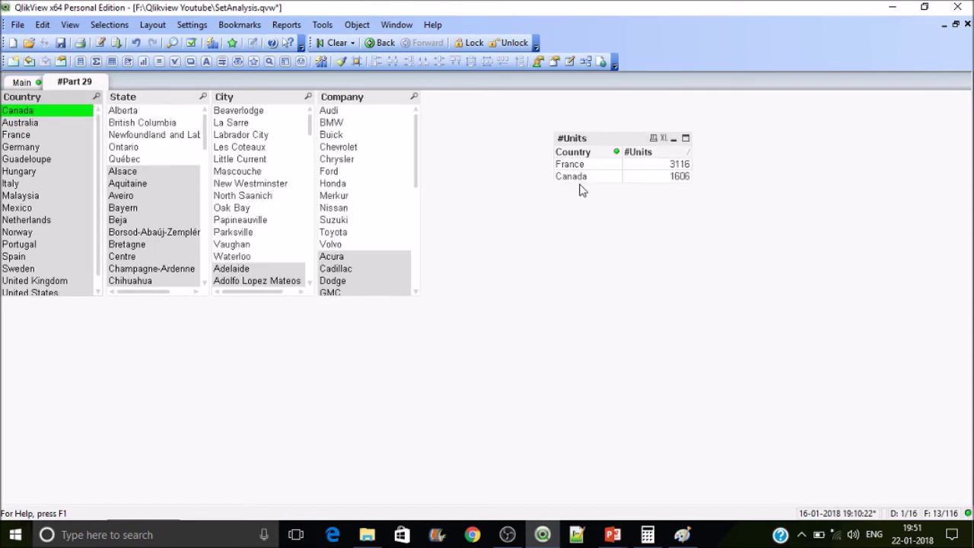
- Replace the += operator with -= in the #Units expression, giving Sum({<Country-={'France'}>}UnitsSold), and accept the chart properties
right_click(632, 160)
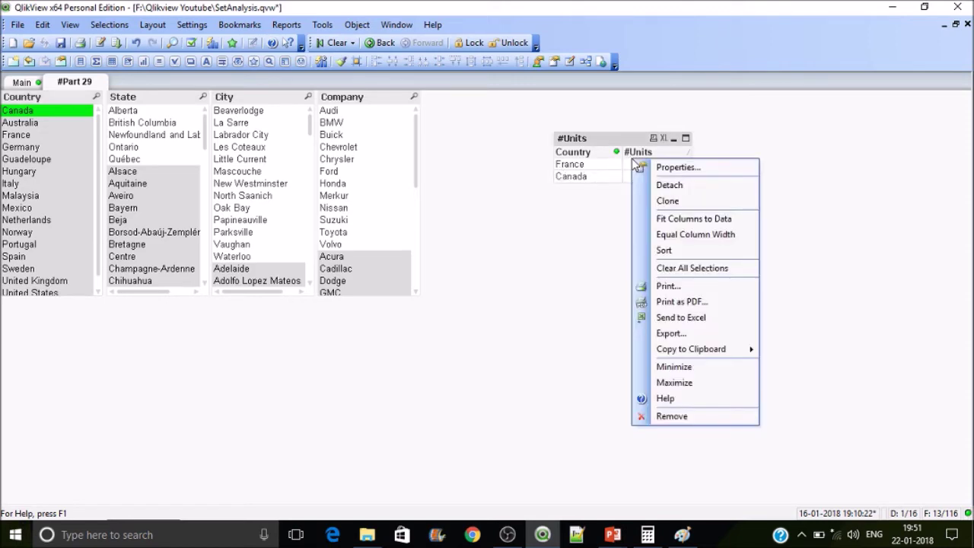
click(643, 167)
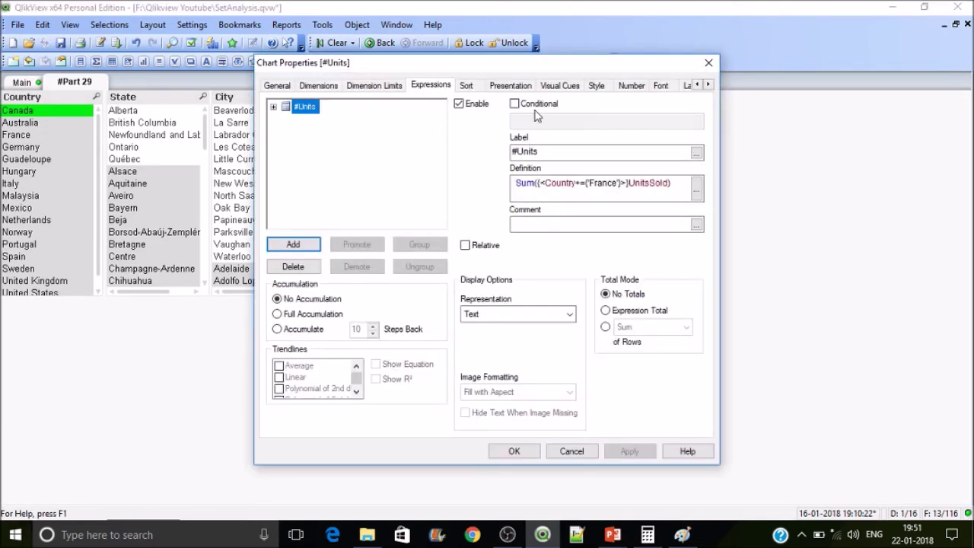
drag(520, 70, 248, 71)
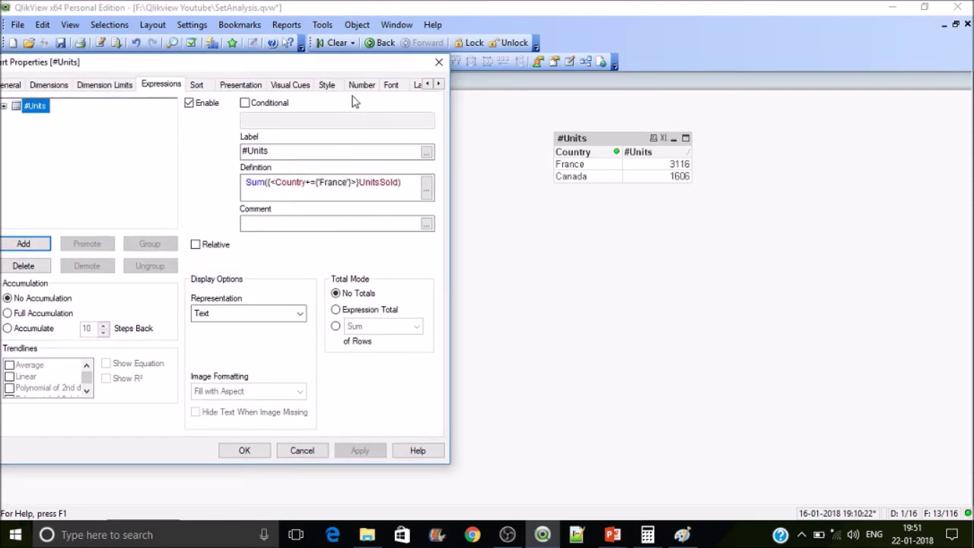
drag(260, 70, 309, 44)
click(379, 164)
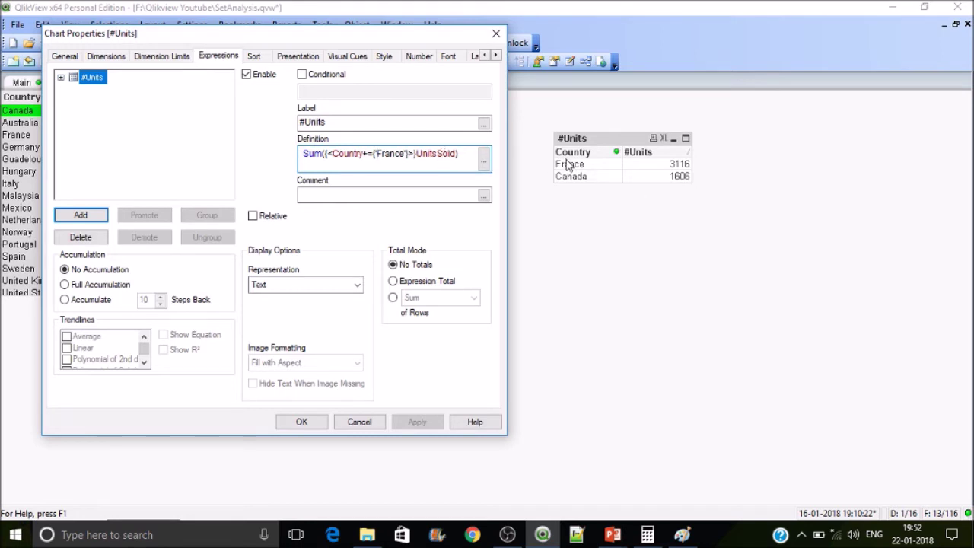
click(367, 153)
text(-)
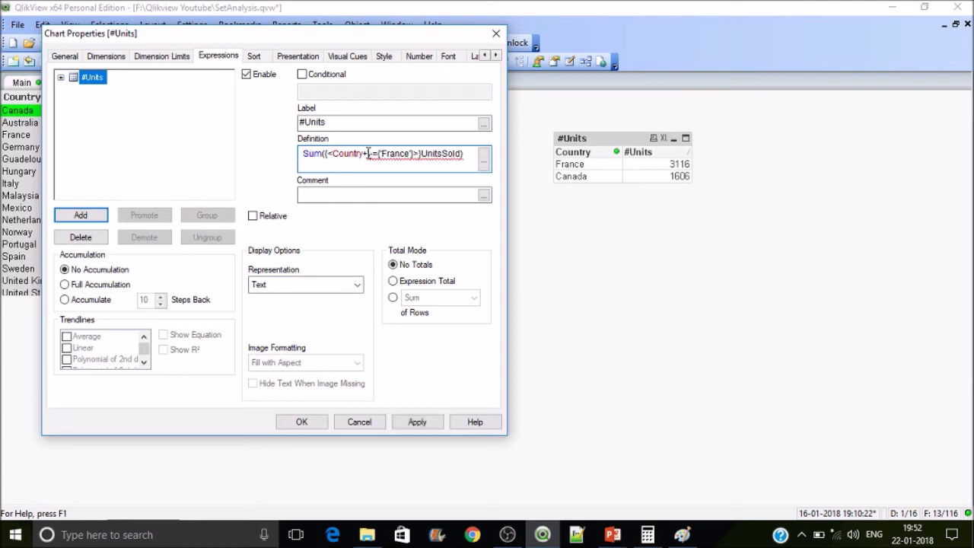
key(BackSpace)
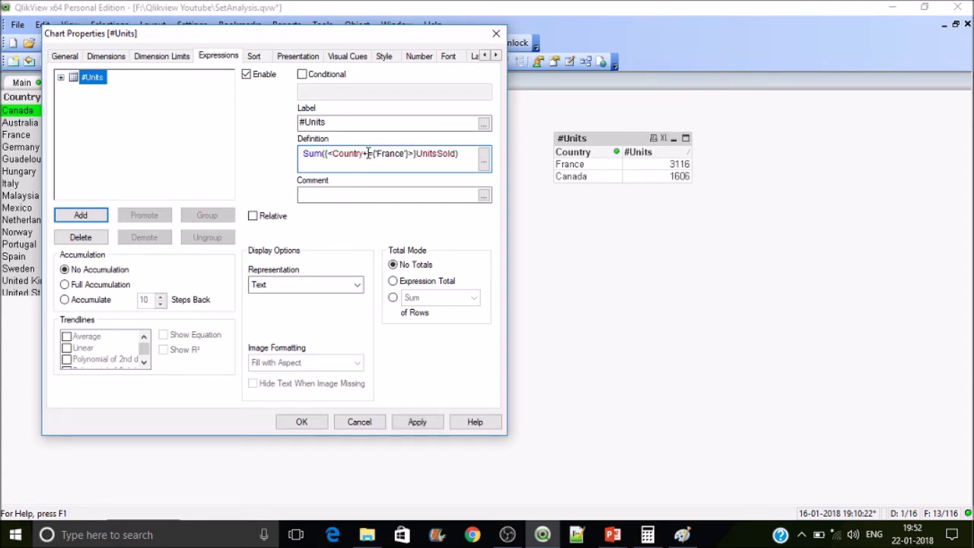
key(BackSpace)
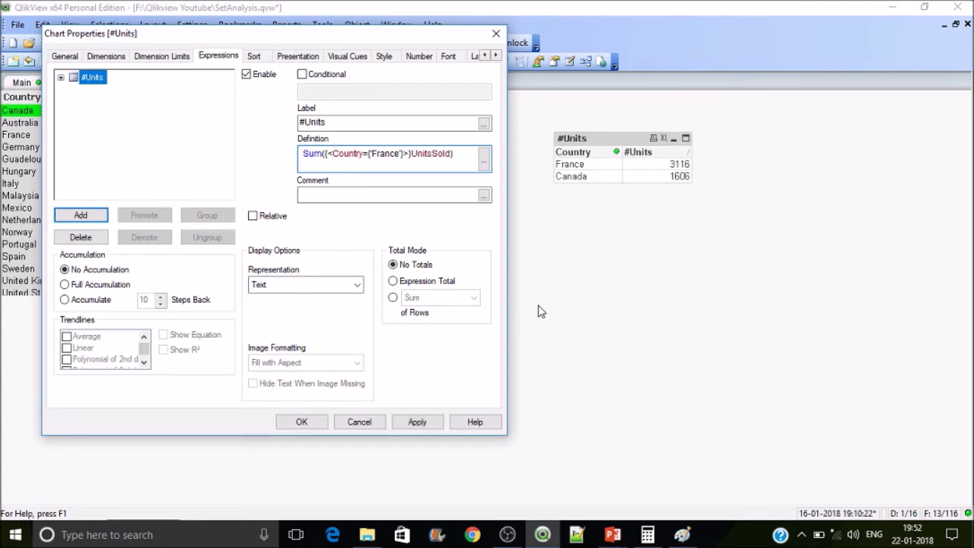
text(-)
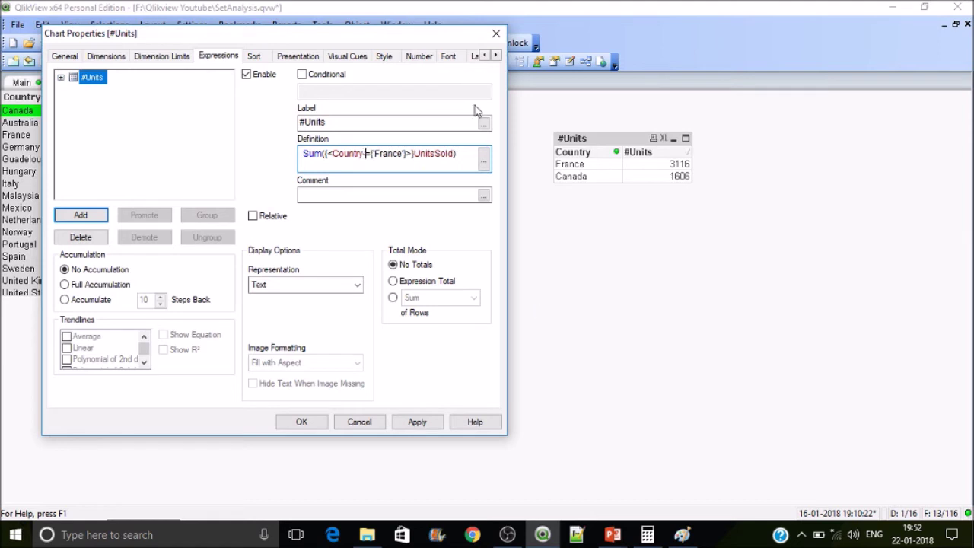
click(421, 422)
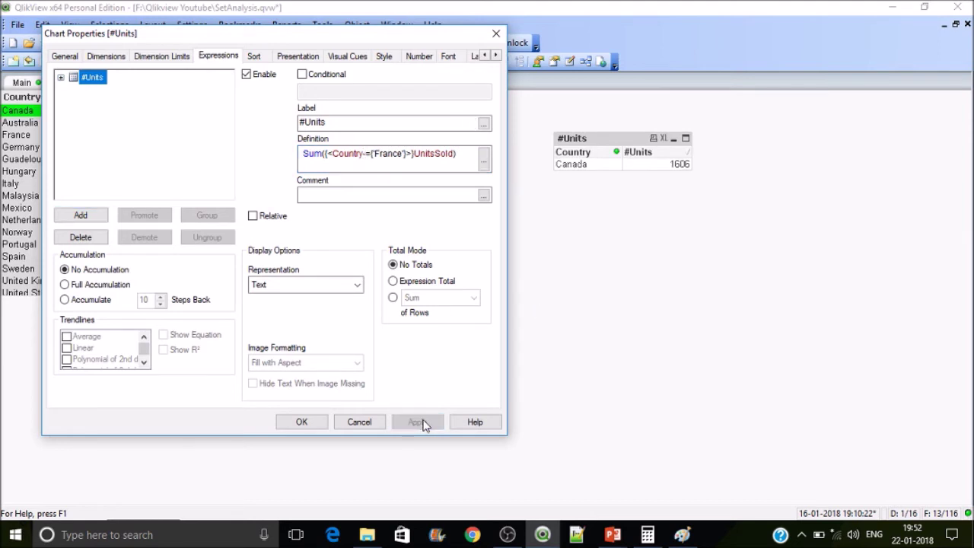
click(301, 422)
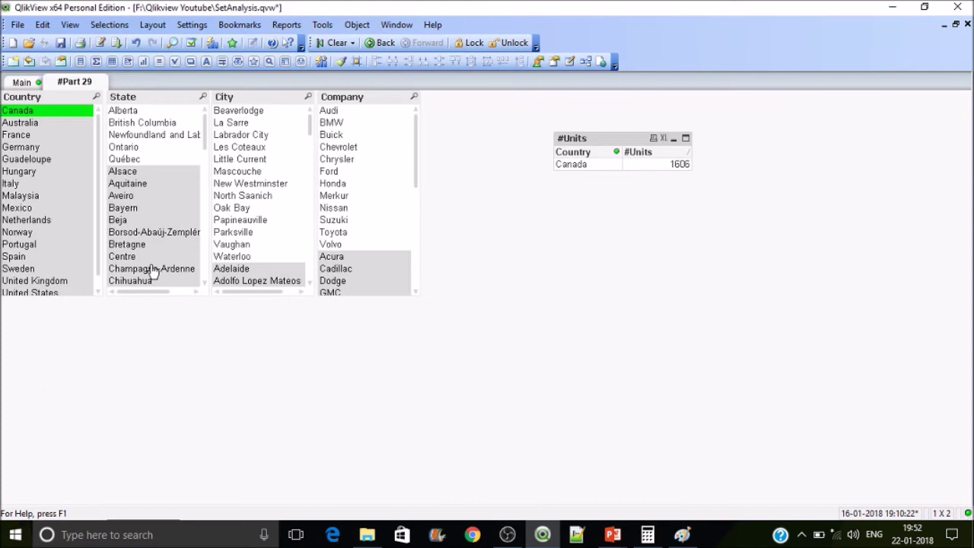
- Select Australia, Canada and France together in the Country list box and open the #Units table's expression definition
drag(54, 113, 52, 138)
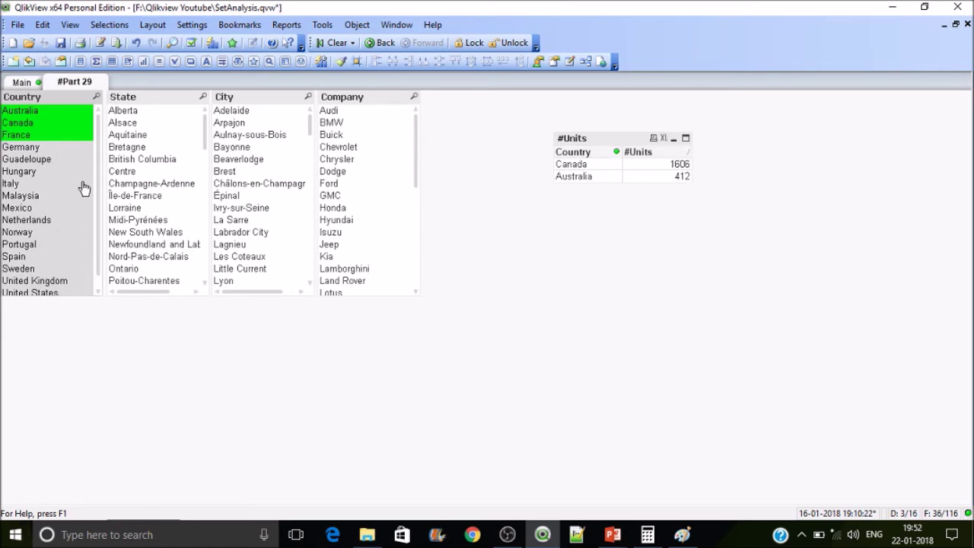
right_click(626, 166)
click(652, 174)
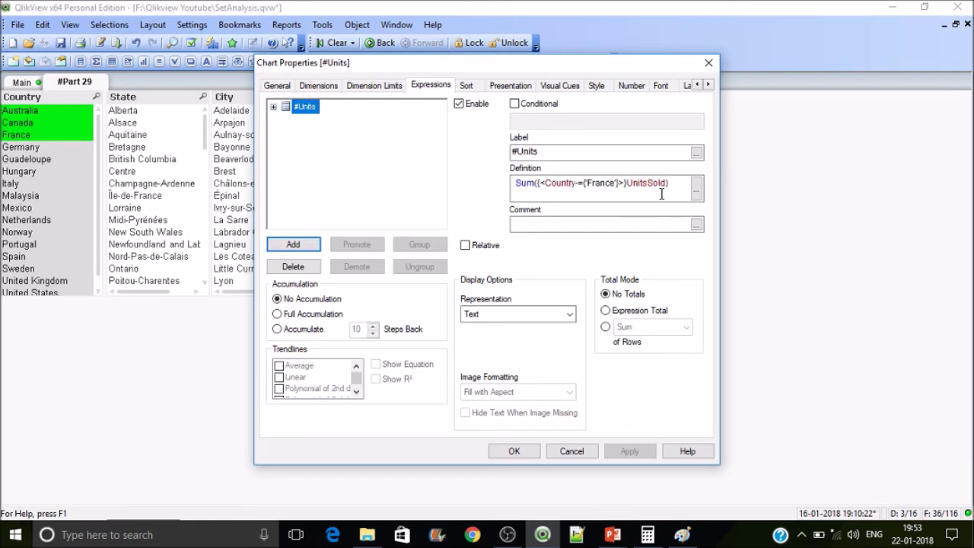
- Switch to Paint and fill the left circle red, the right circle yellow and their overlap green
key(alt+Tab)
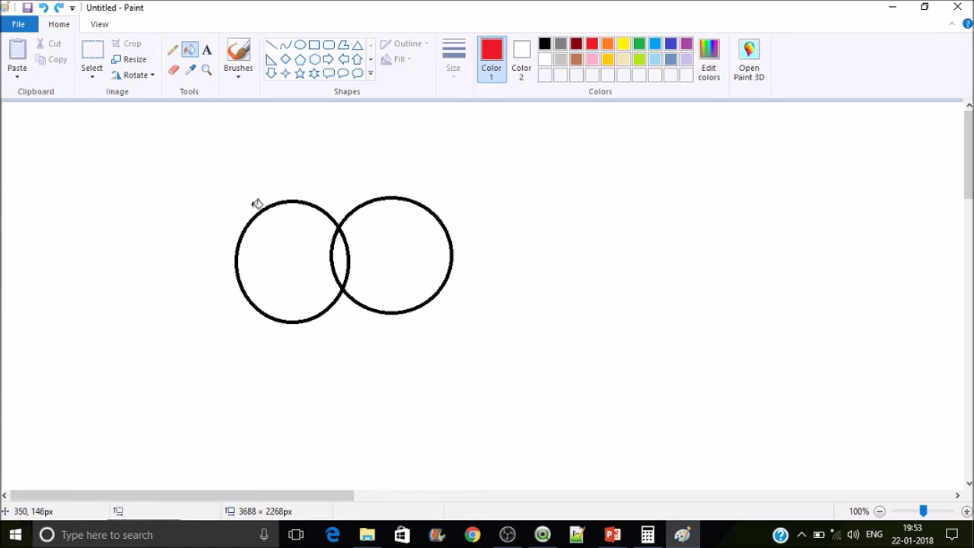
click(280, 275)
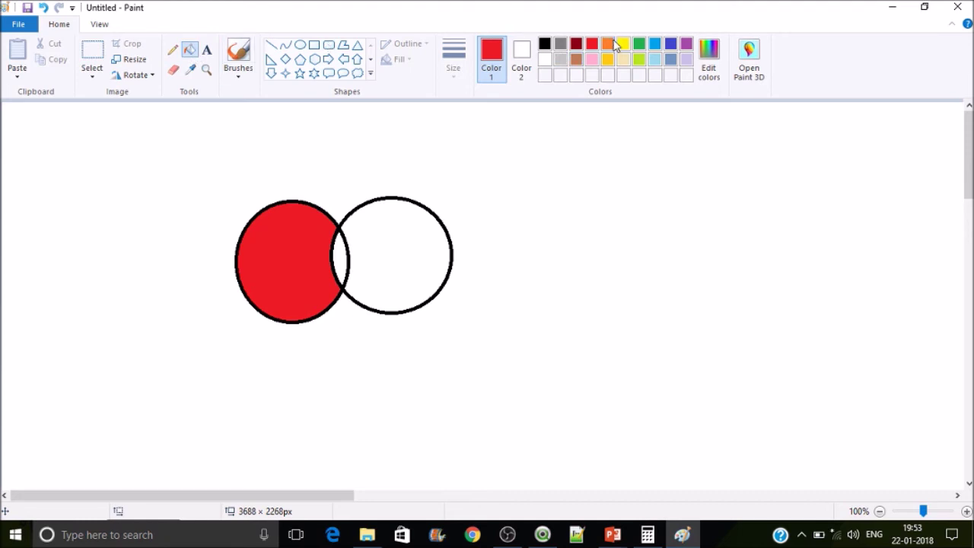
click(626, 46)
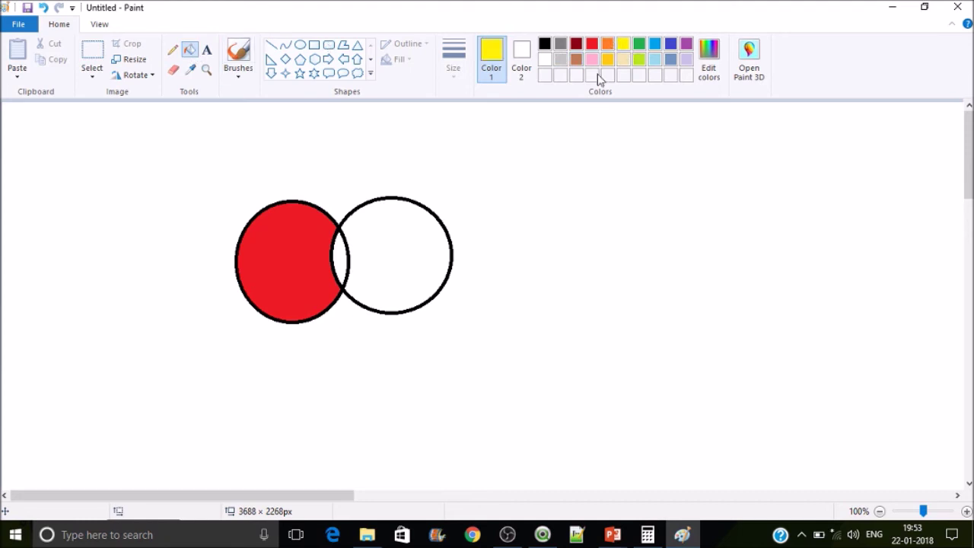
click(411, 250)
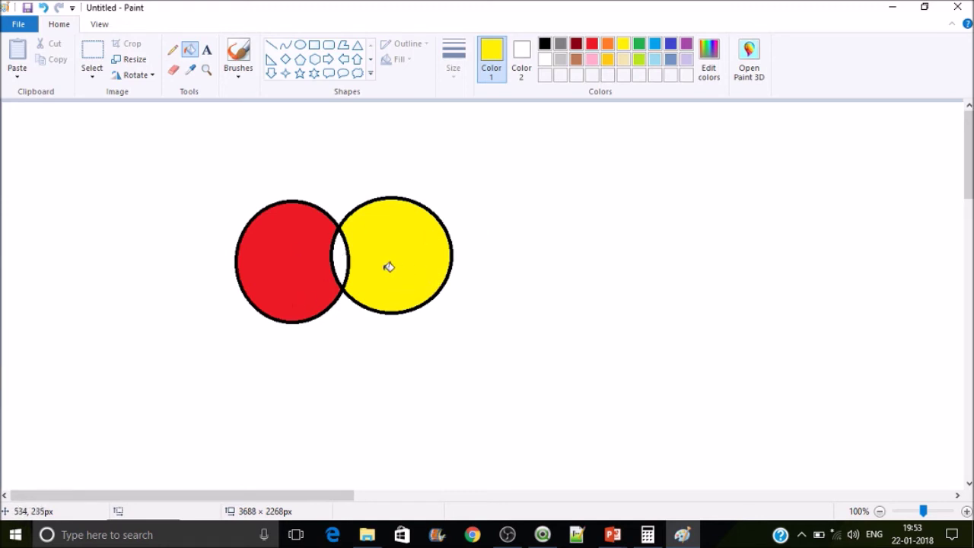
click(638, 43)
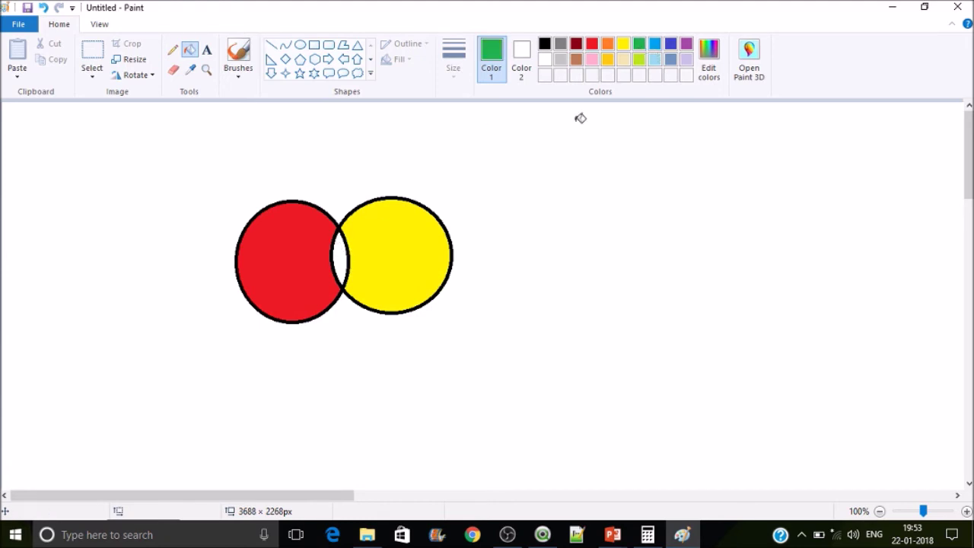
click(343, 252)
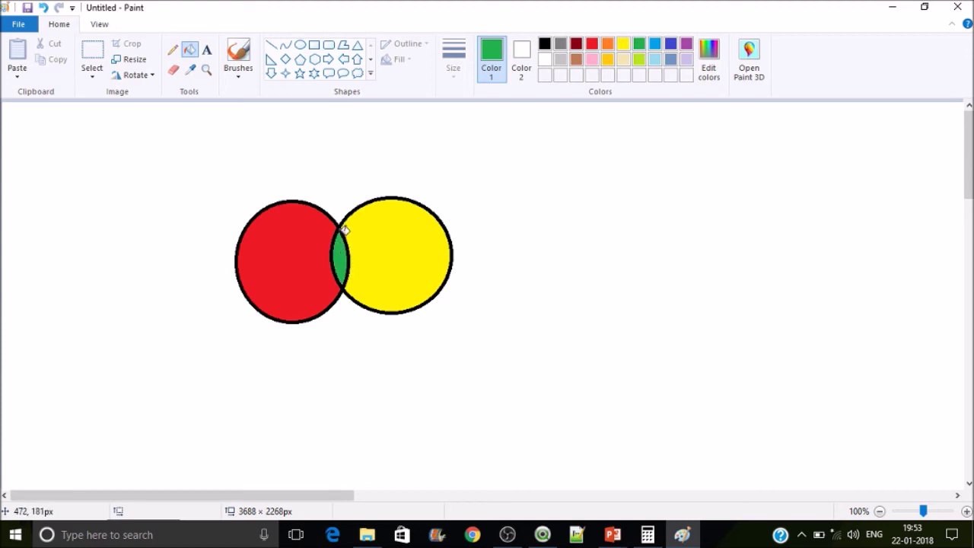
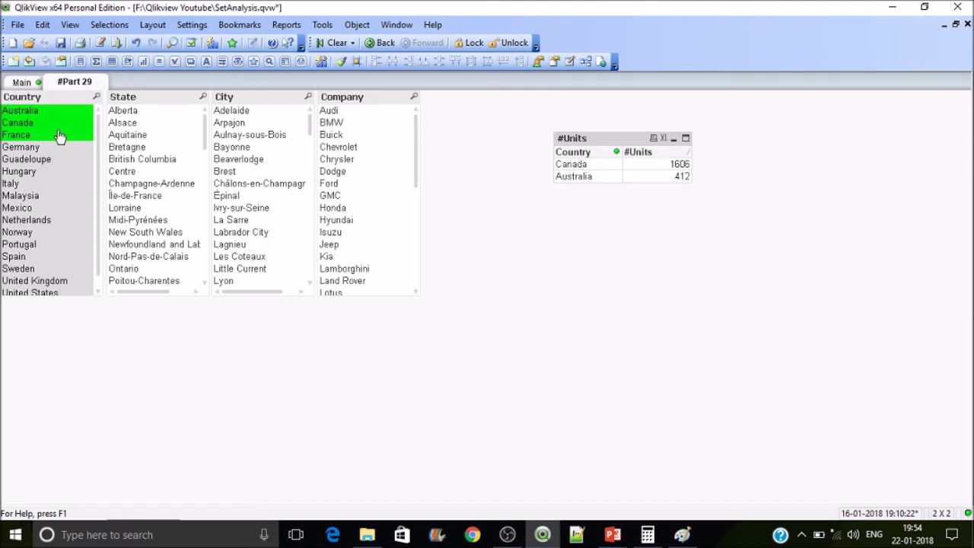
- Set the #Units table's expression to Sum({<Company*={'Ford'}>}UnitsSold) and accept the chart properties
right_click(641, 154)
click(658, 165)
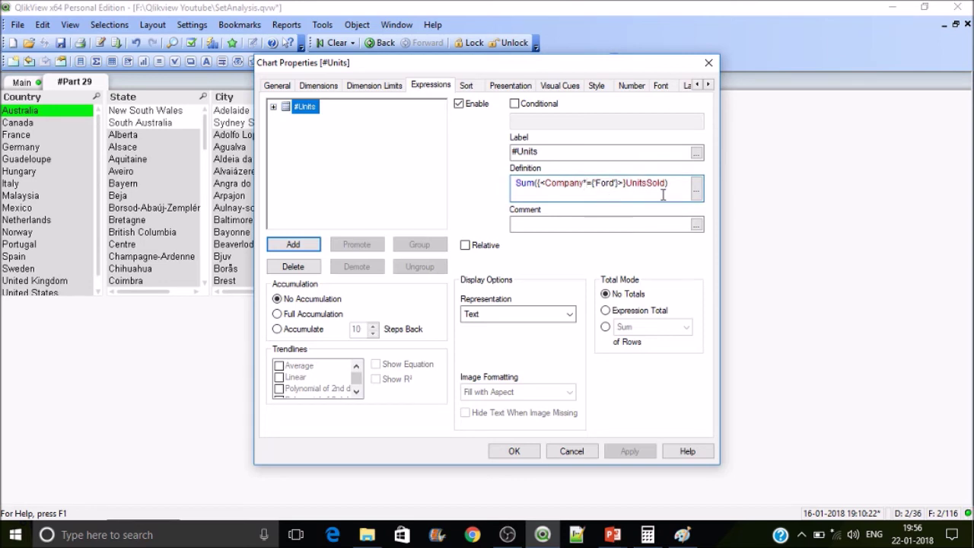
click(515, 451)
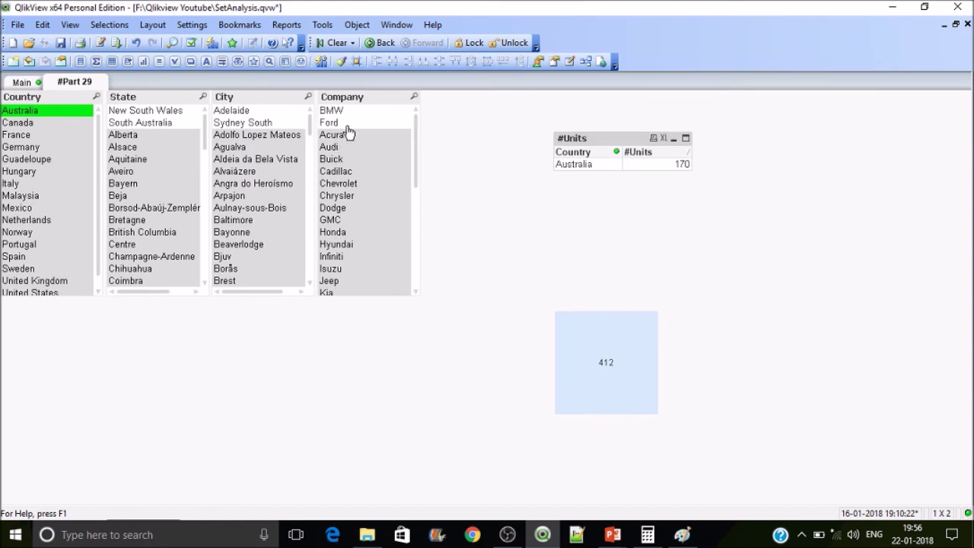
- Test the *= modifier by selecting Canada, Germany and finally Australia in the Country list box
click(19, 123)
click(23, 147)
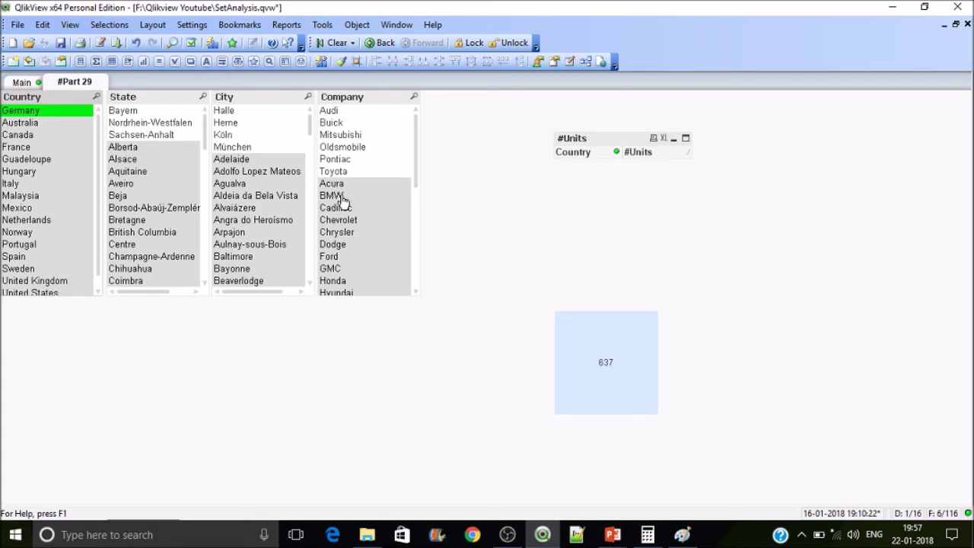
click(42, 124)
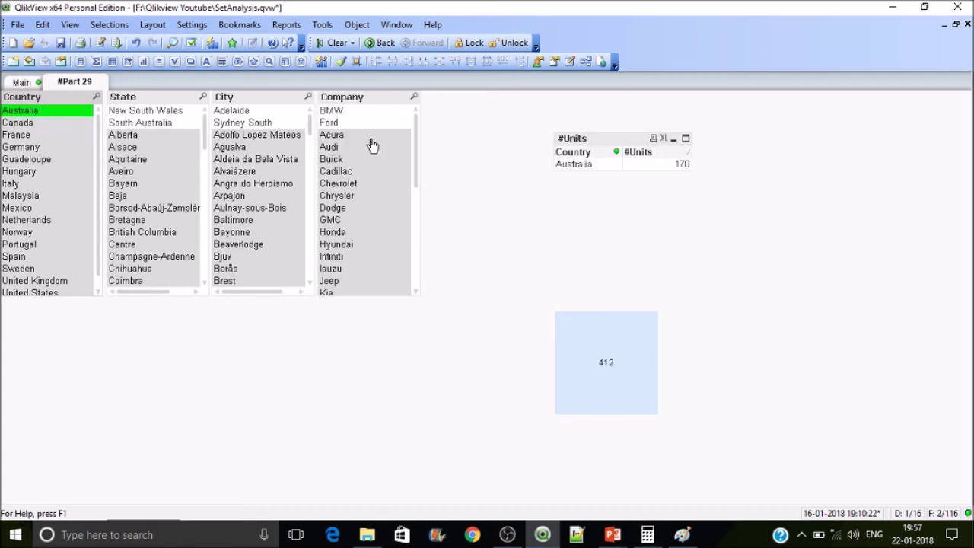
- Switch to Calculator, subtract 170 from 412, and return to the QlikView sheet
click(647, 535)
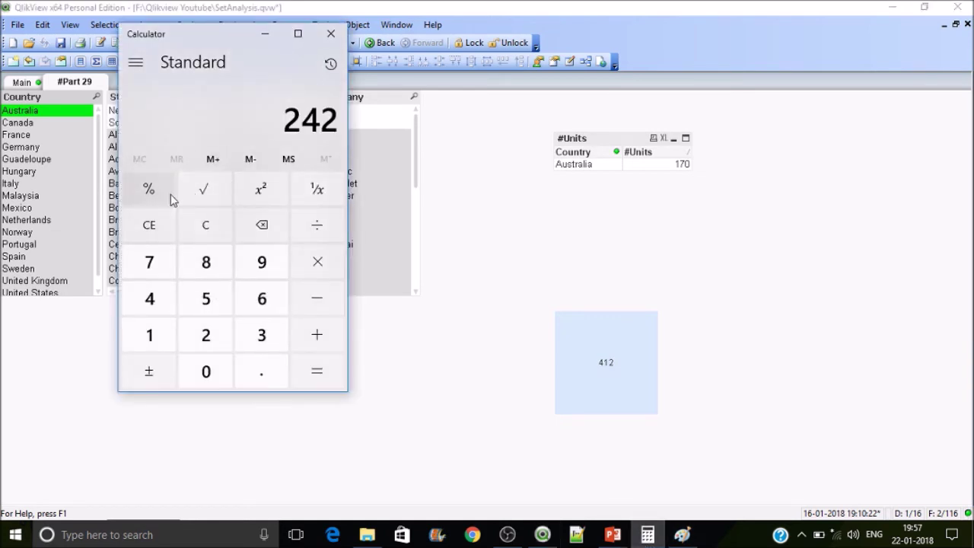
click(162, 227)
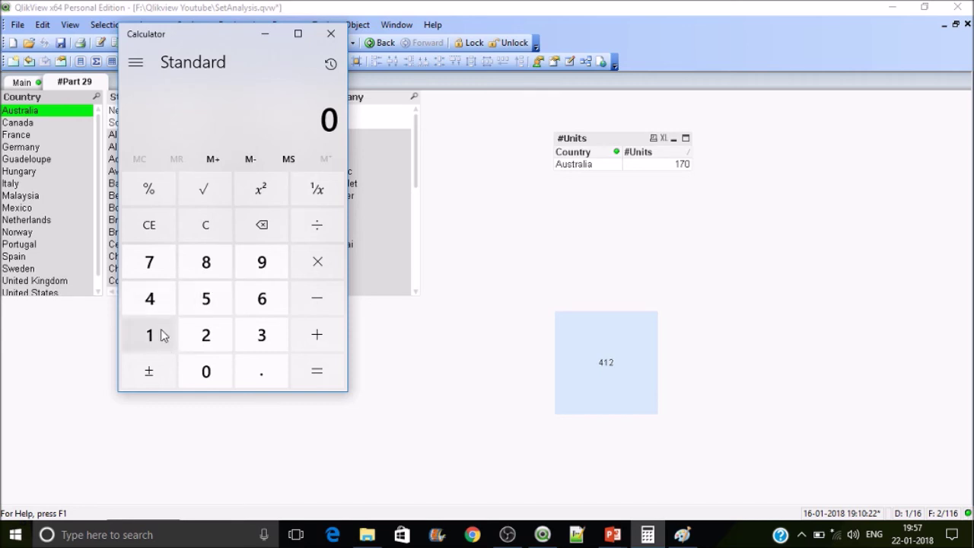
text(412)
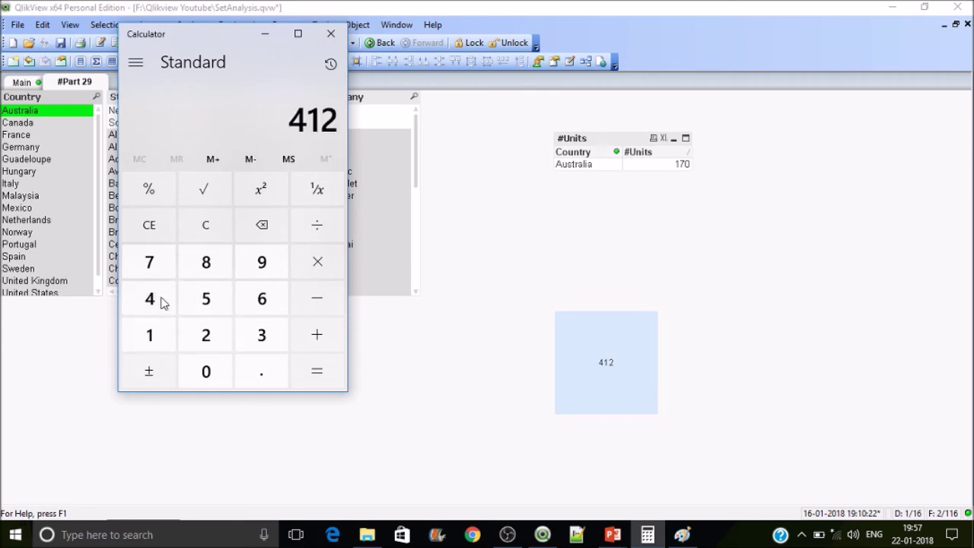
text(170)
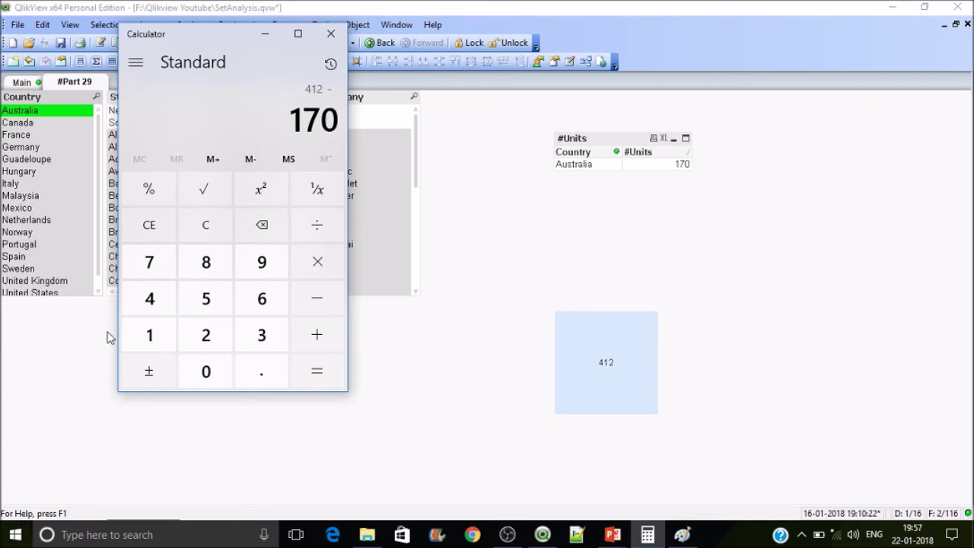
key(Return)
key(KP_Multiply)
click(477, 280)
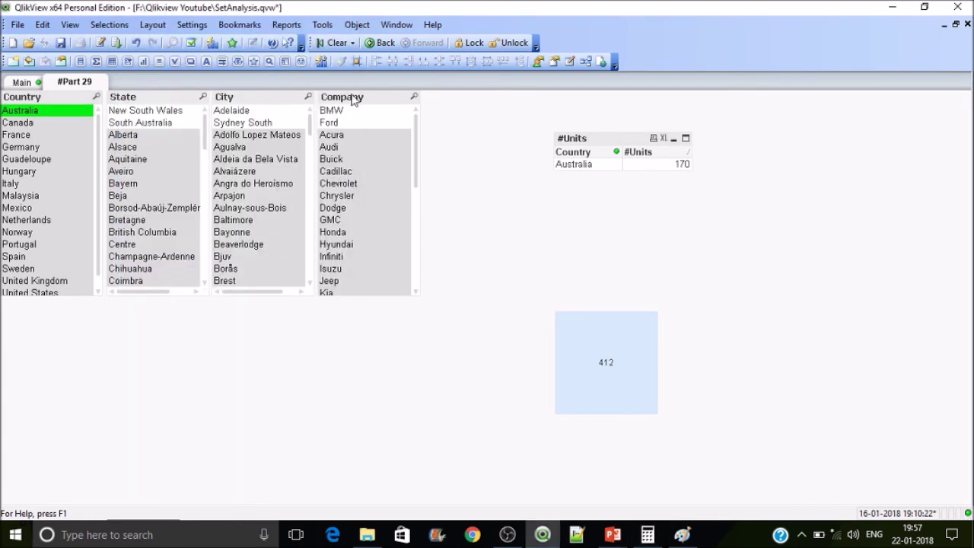
- Select BMW in the Company list box and check the expression behind the blue text object without changing it
click(335, 112)
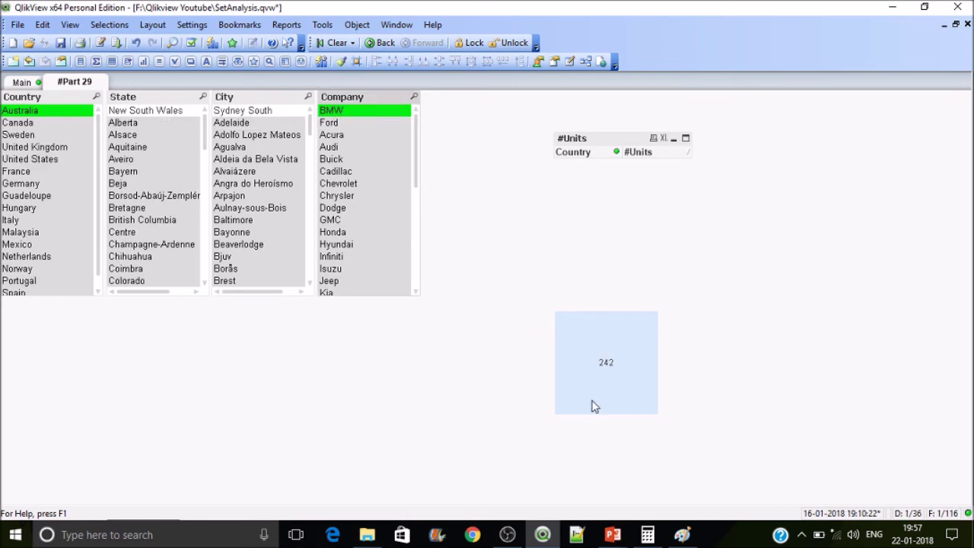
right_click(613, 378)
click(652, 384)
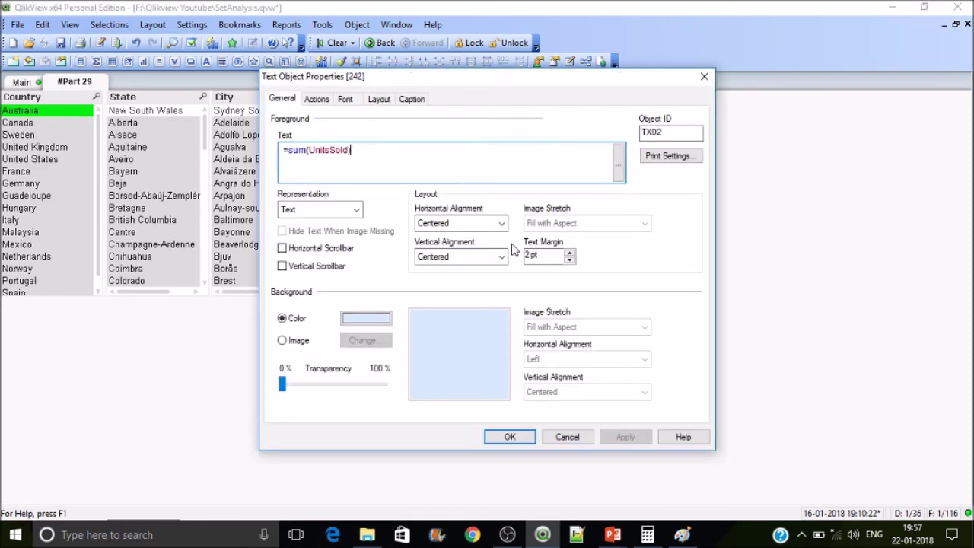
click(513, 439)
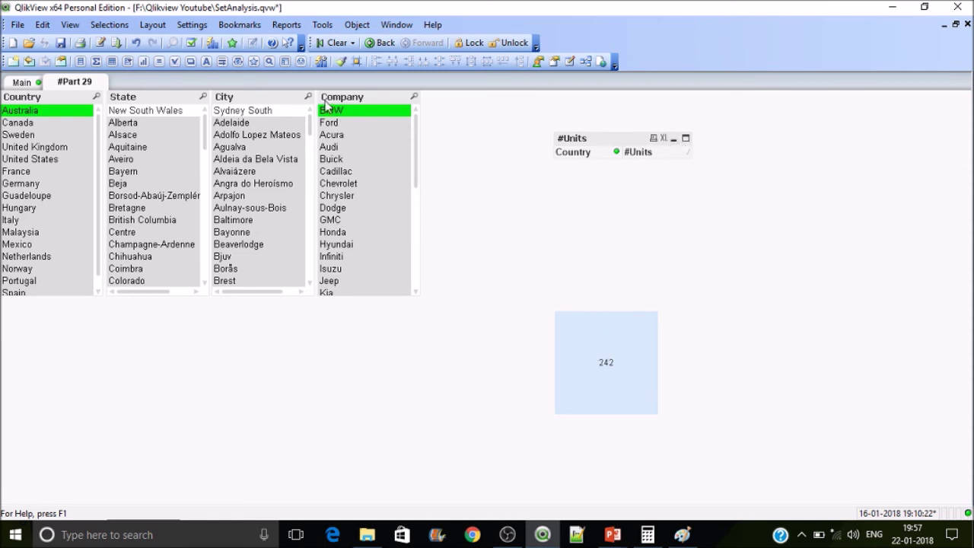
- Test Ford, Audi and Cadillac in the Company list box, step back one selection, and clear all selections
click(330, 123)
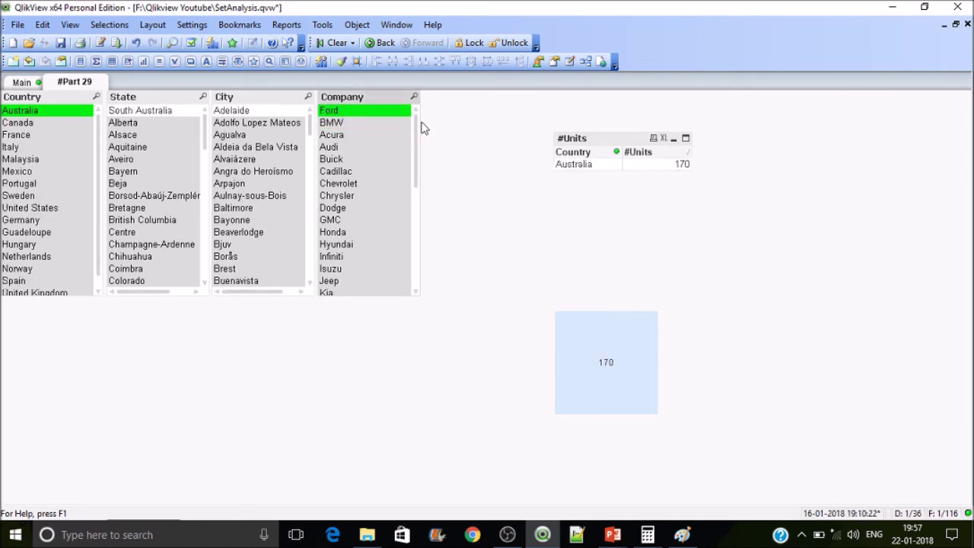
click(335, 134)
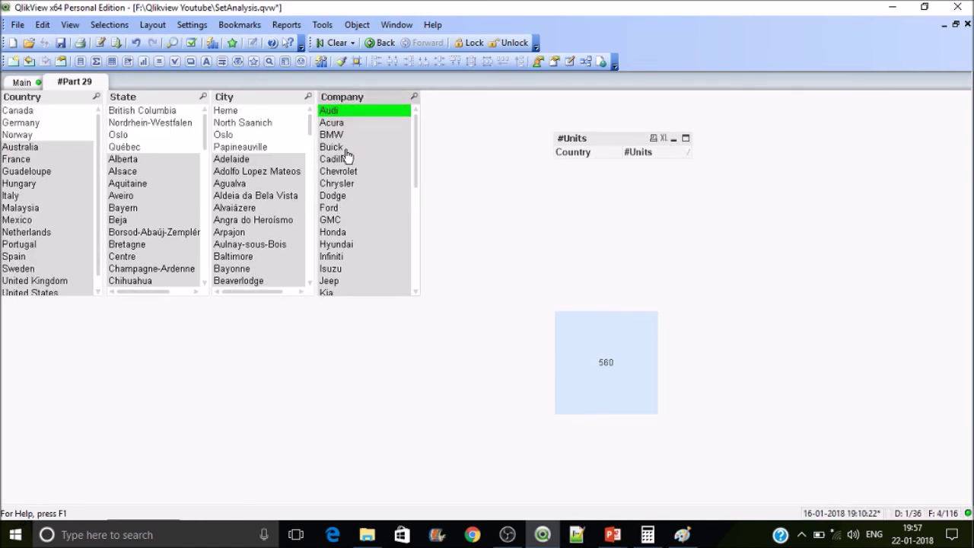
click(346, 159)
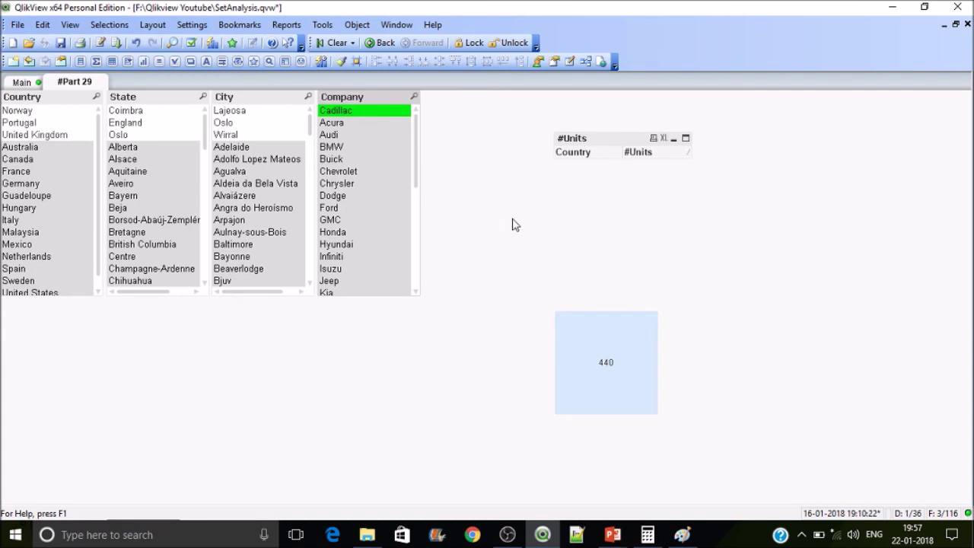
click(382, 43)
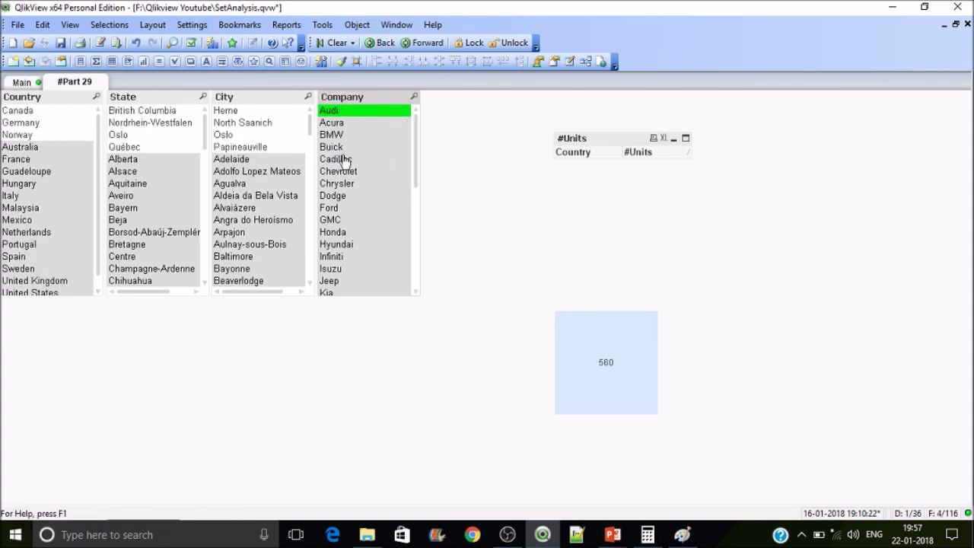
click(337, 43)
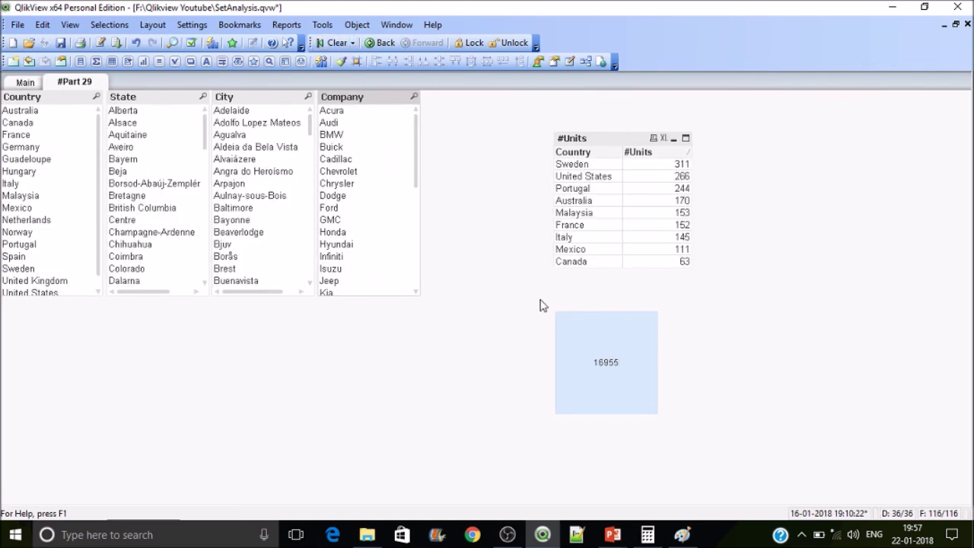
- Replace the *= operator with /= in the #Units expression, giving Sum({<Company/={'Ford'}>}UnitsSold), and apply and accept the chart properties
right_click(631, 207)
click(648, 212)
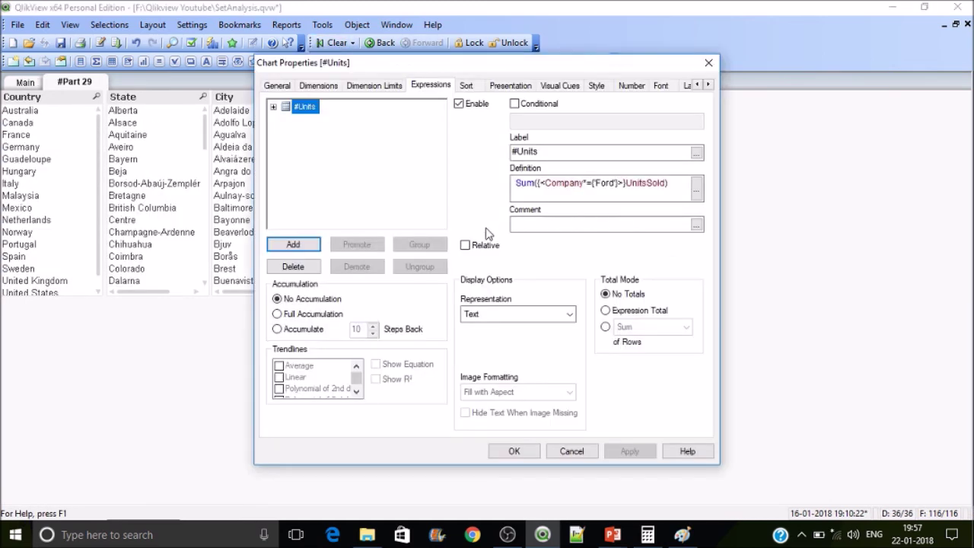
click(587, 184)
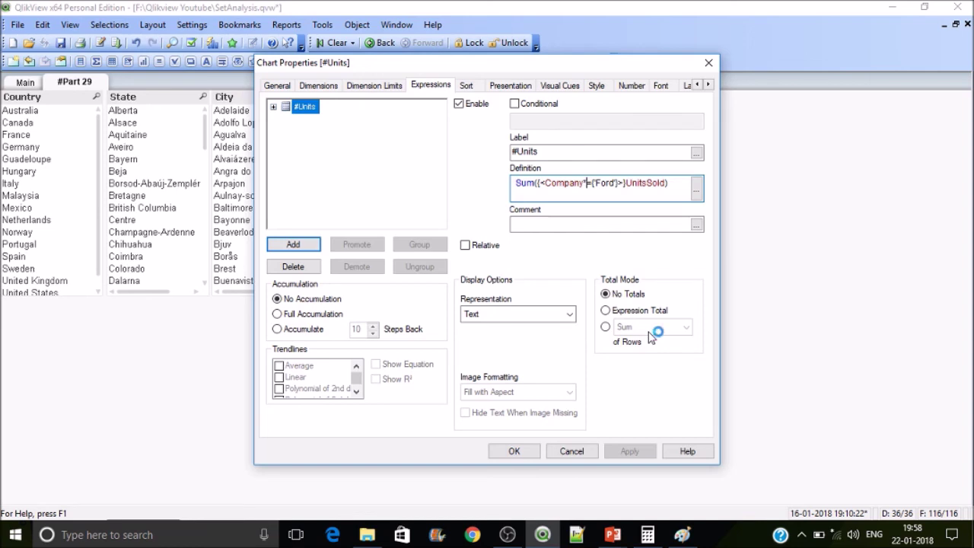
key(BackSpace)
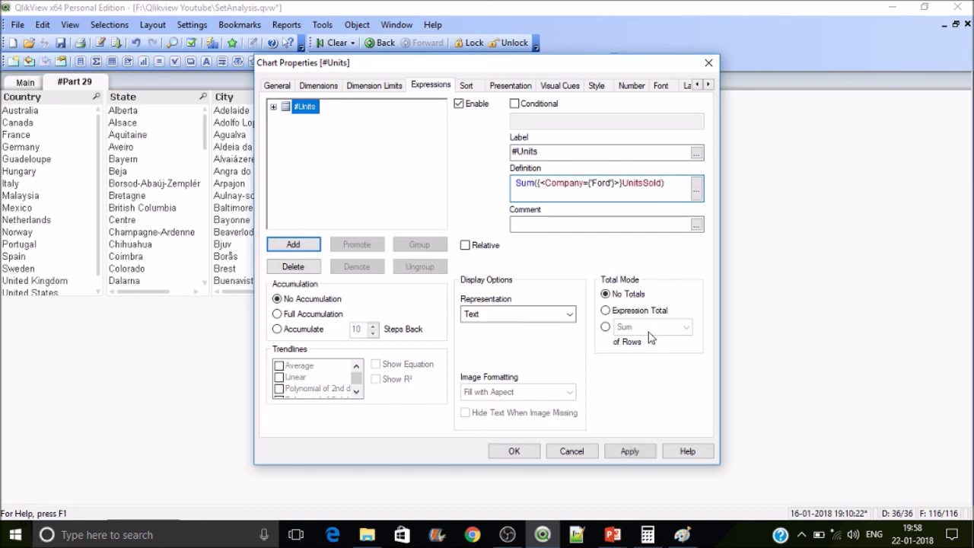
text(y)
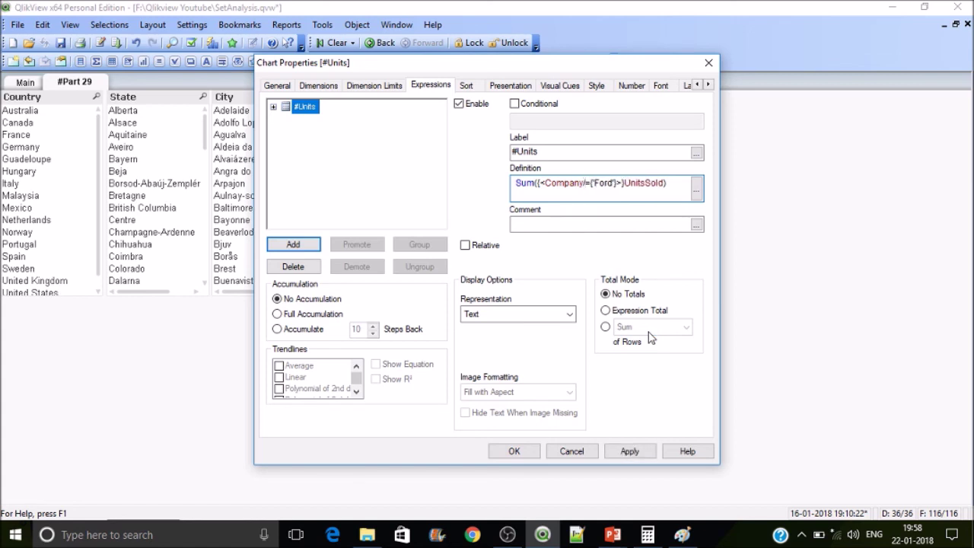
click(629, 452)
click(514, 451)
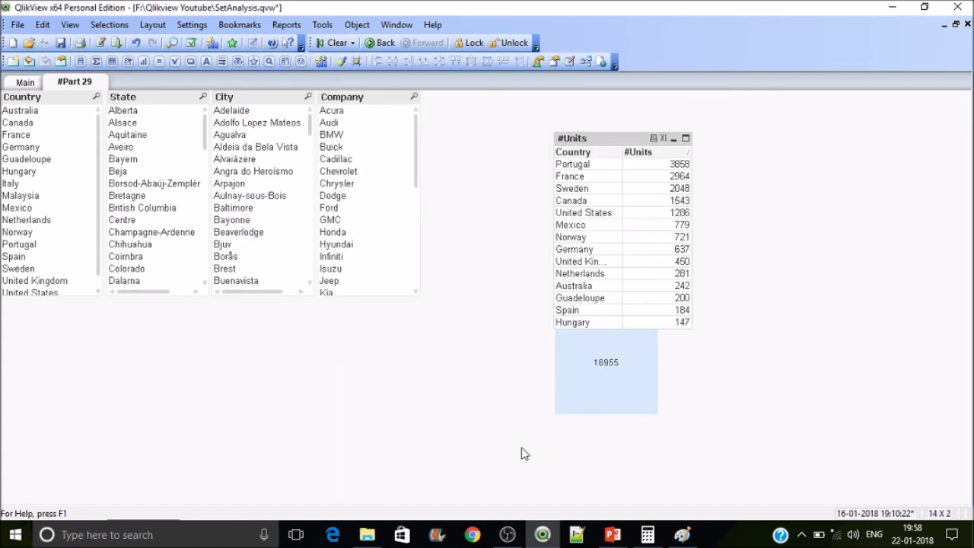
- Test the /= modifier by selecting Australia, adding BMW as the company, and switching the selection to Canada alone
click(30, 111)
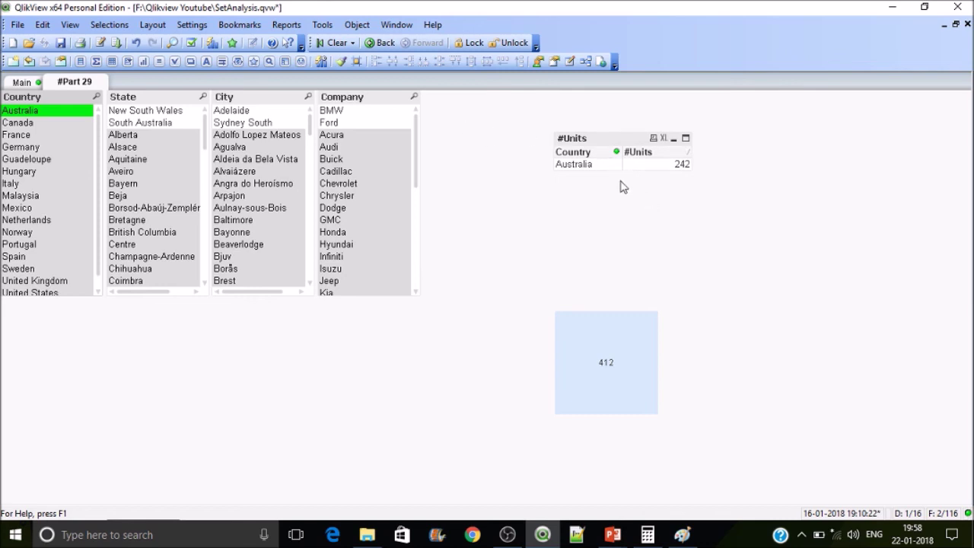
click(346, 118)
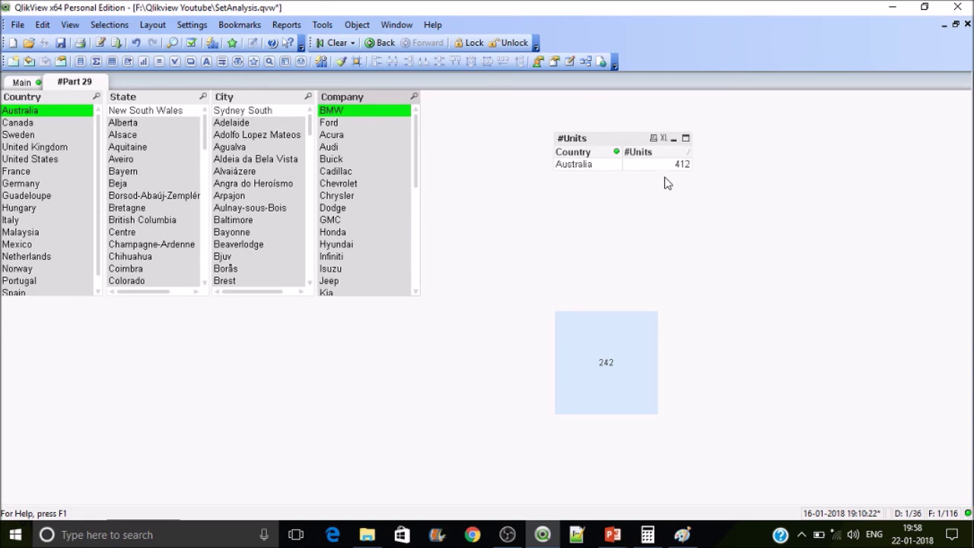
click(14, 292)
click(32, 137)
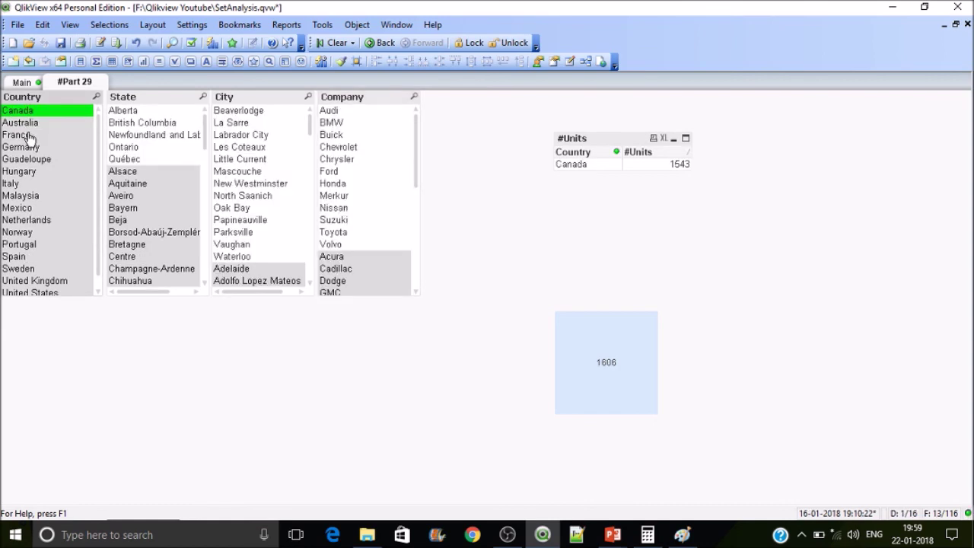
- Select Australia in the Country list box, then select Ford as the company and deselect it again
click(27, 126)
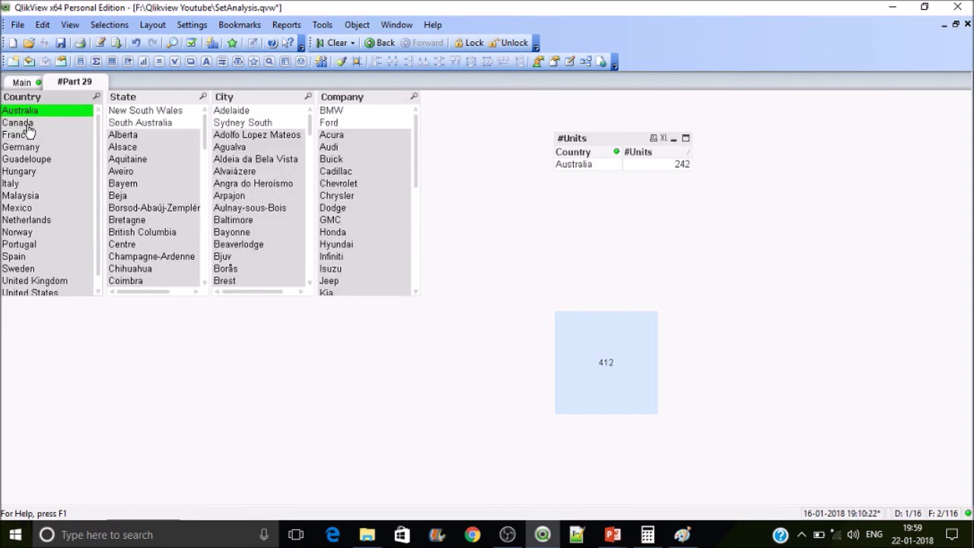
click(352, 124)
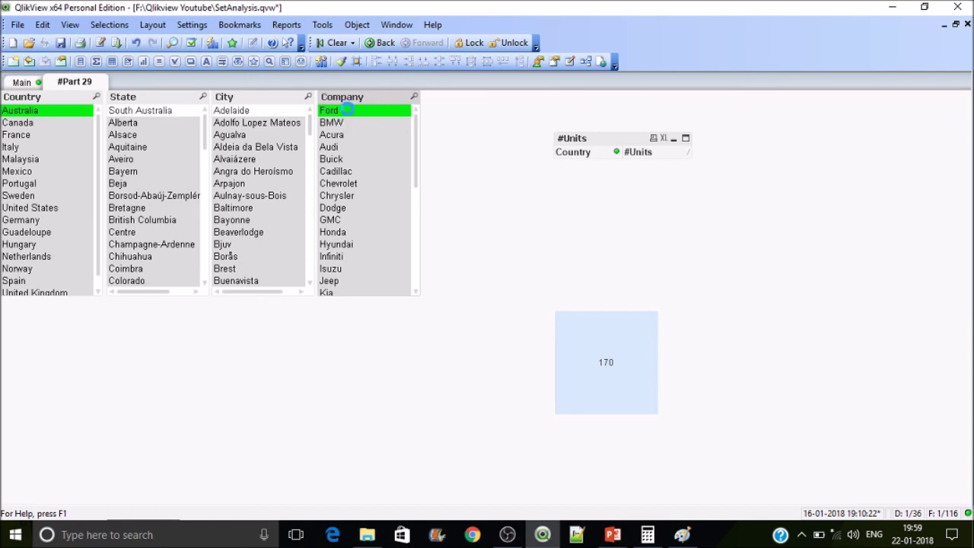
click(349, 113)
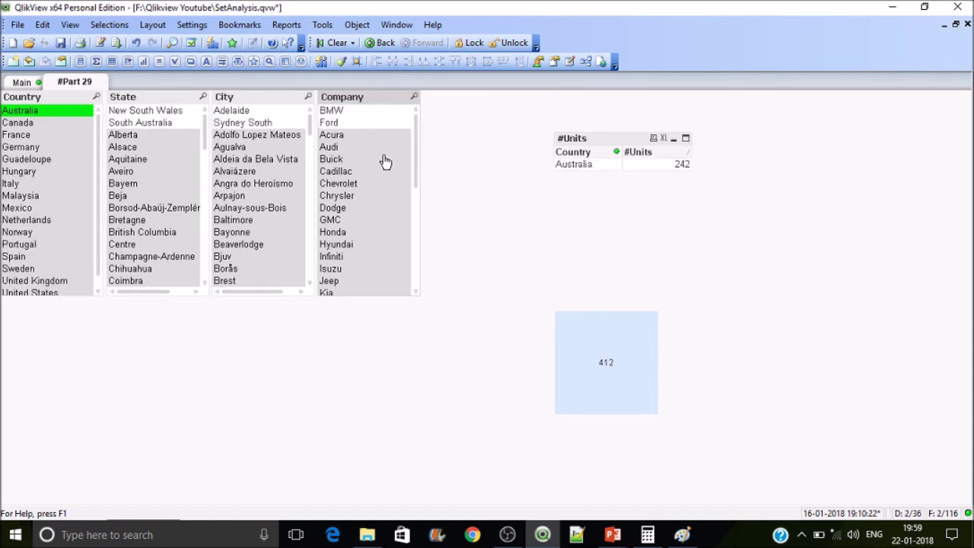